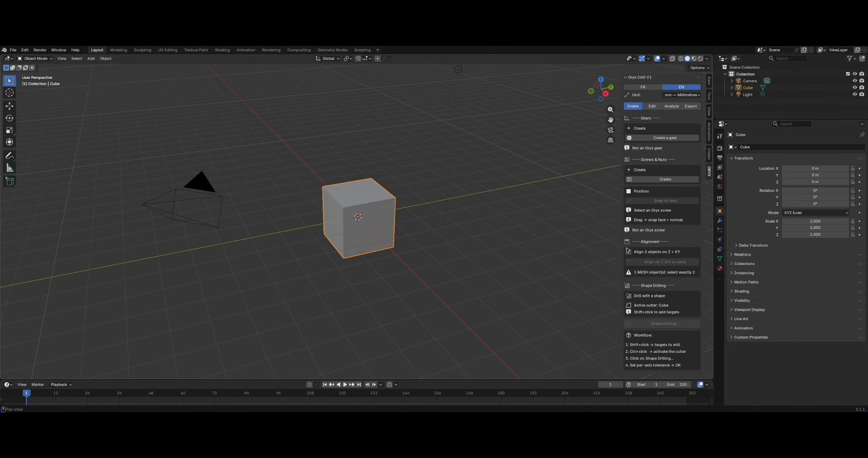
{"action": "left_click", "coordinate": [646, 108]}
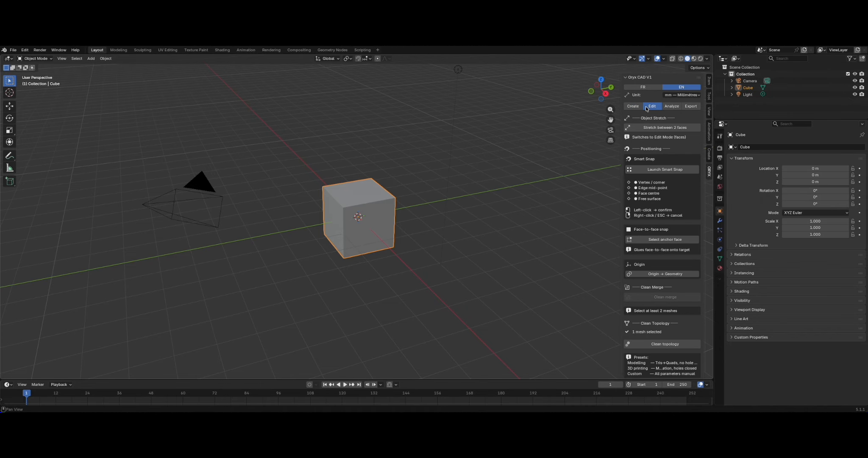
{"action": "scroll", "coordinate": [644, 178], "scroll_direction": "down", "scroll_amount": 1}
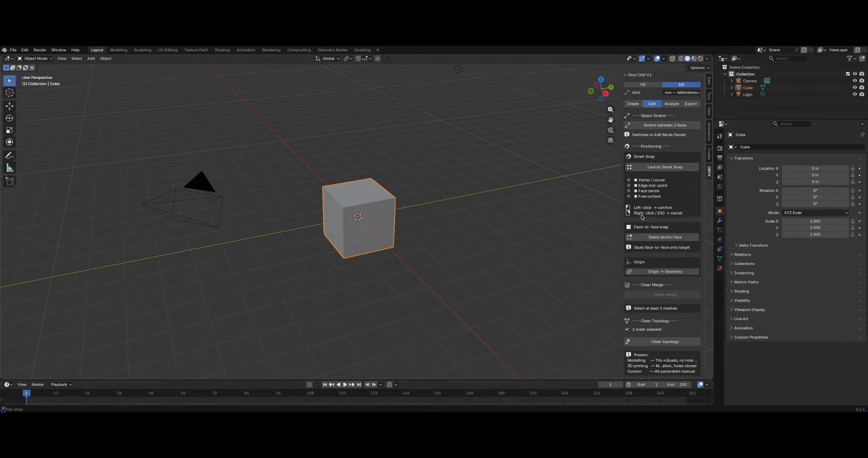
{"action": "left_click", "coordinate": [671, 106]}
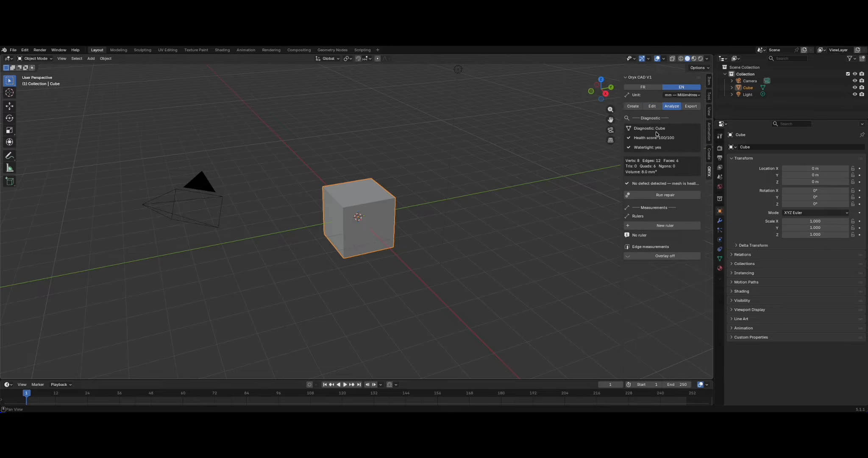
{"action": "left_click", "coordinate": [689, 106]}
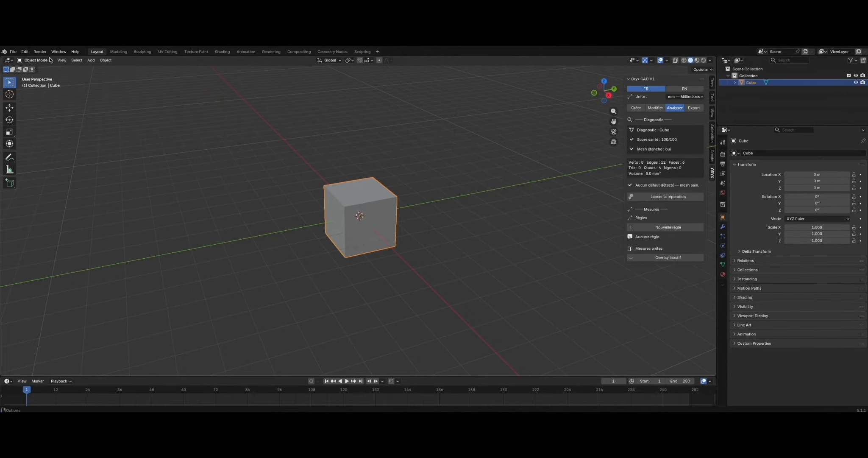
Switch the cube to Edit Mode and turn on the edge measurement overlay
{"action": "left_click", "coordinate": [35, 60]}
{"action": "left_click", "coordinate": [46, 75]}
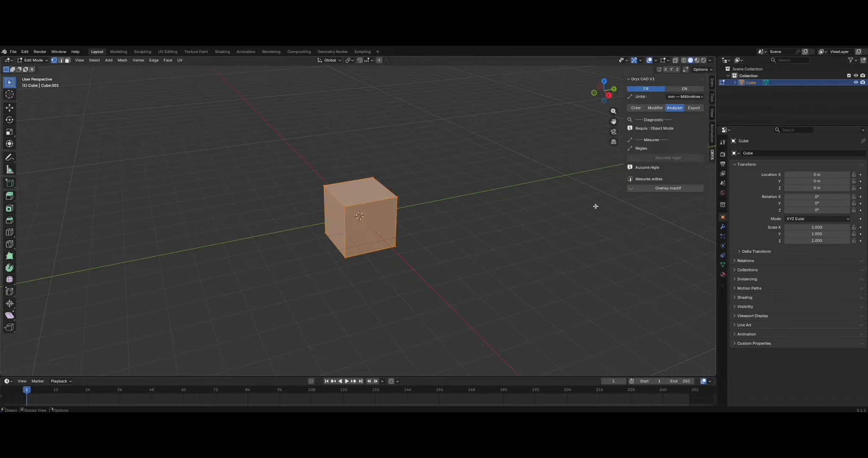
{"action": "left_click", "coordinate": [668, 188]}
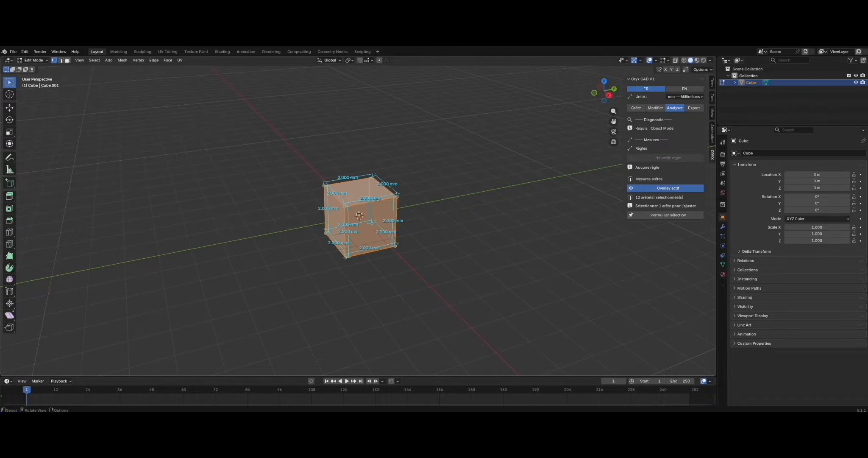
Select only the front upper edge of the cube and lock its length measurement
{"action": "key", "text": "alt+a"}
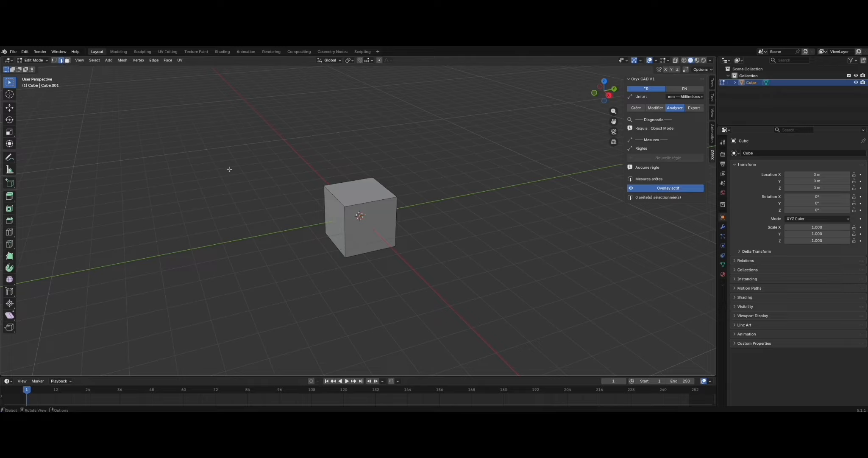
{"action": "left_click", "coordinate": [367, 202]}
{"action": "left_click", "coordinate": [669, 256]}
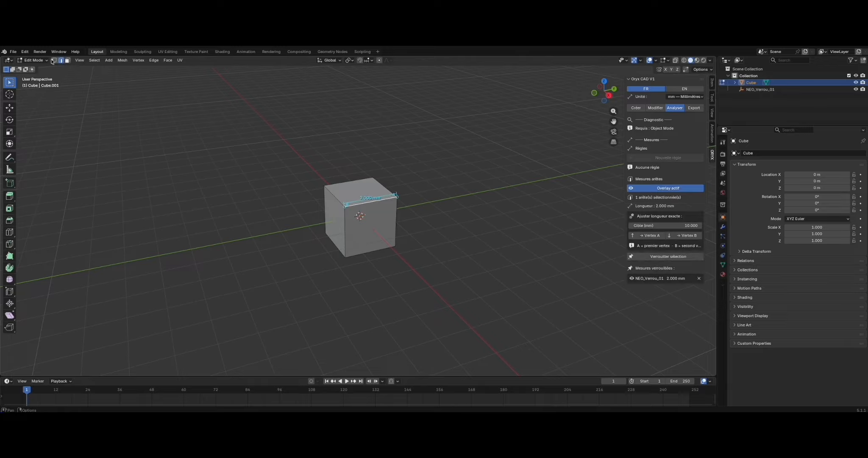
Scale the cube up to about 1.16 in Object Mode and remove the locked edge measurement
{"action": "left_click", "coordinate": [43, 60]}
{"action": "left_click", "coordinate": [38, 68]}
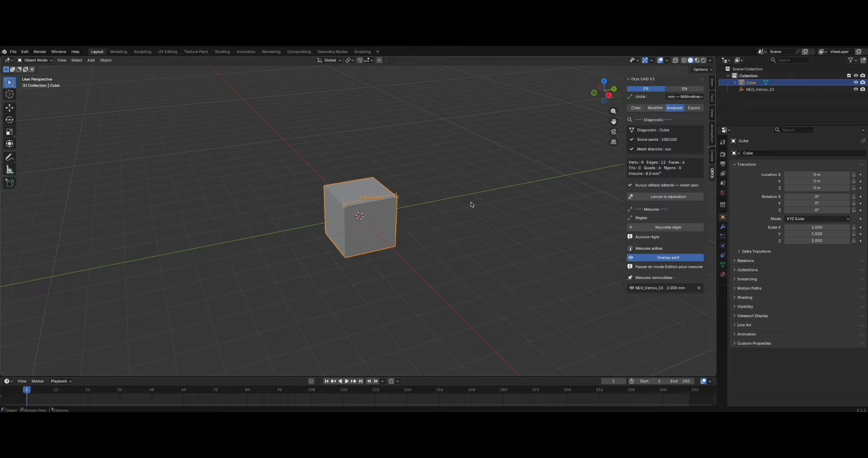
{"action": "key", "text": "s"}
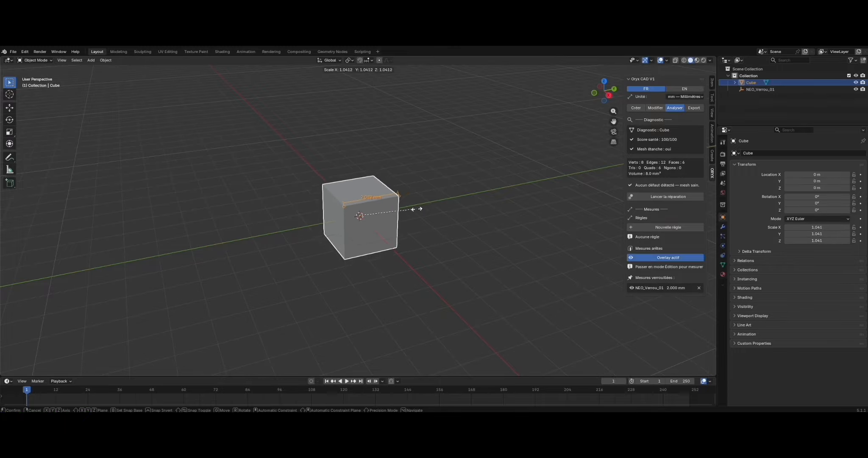
{"action": "left_click", "coordinate": [423, 208]}
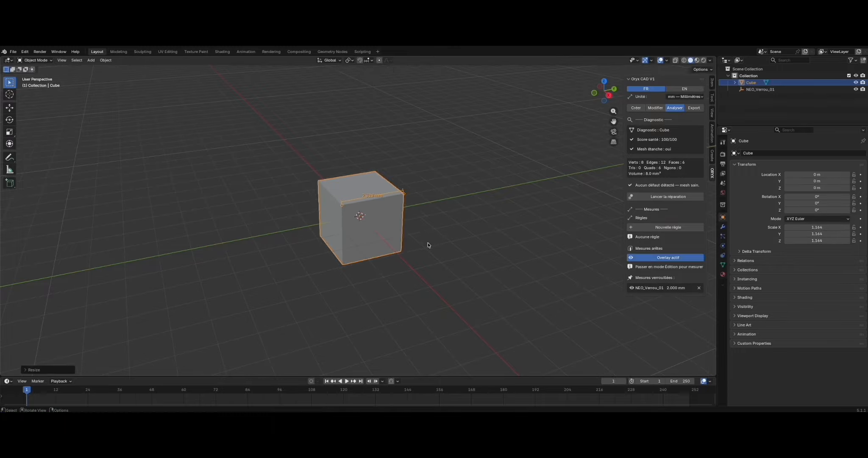
{"action": "left_click", "coordinate": [699, 288]}
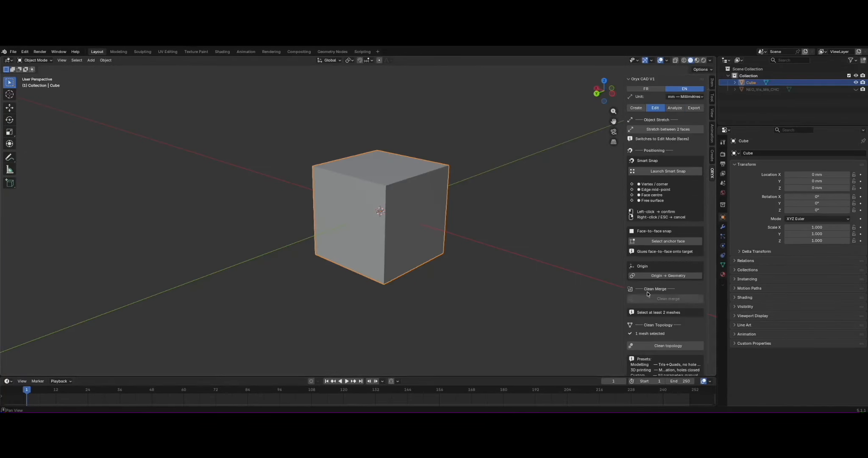
Stretch the cube between its top and bottom faces to a new target distance, applying the change to face B
{"action": "left_click", "coordinate": [660, 129]}
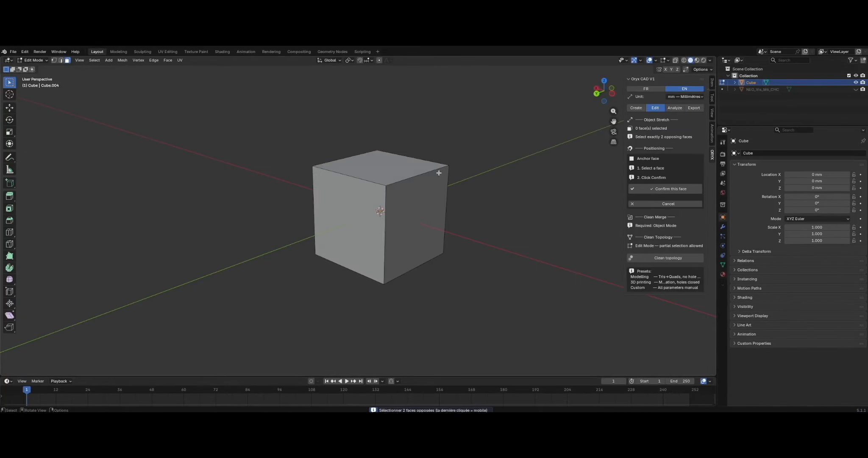
{"action": "left_click", "coordinate": [376, 185]}
{"action": "middle_click_drag", "start_coordinate": [386, 255], "coordinate": [368, 244]}
{"action": "left_click", "coordinate": [369, 244], "text": "shift"}
{"action": "middle_click_drag", "start_coordinate": [419, 184], "coordinate": [416, 217]}
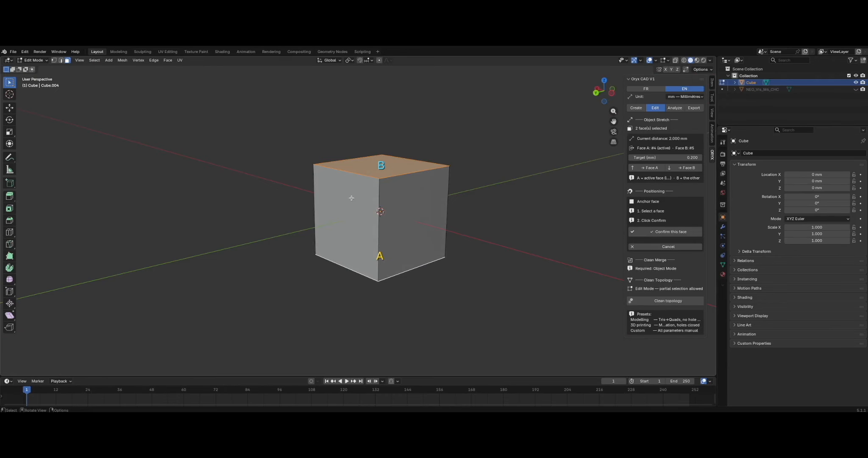
{"action": "left_click", "coordinate": [677, 157]}
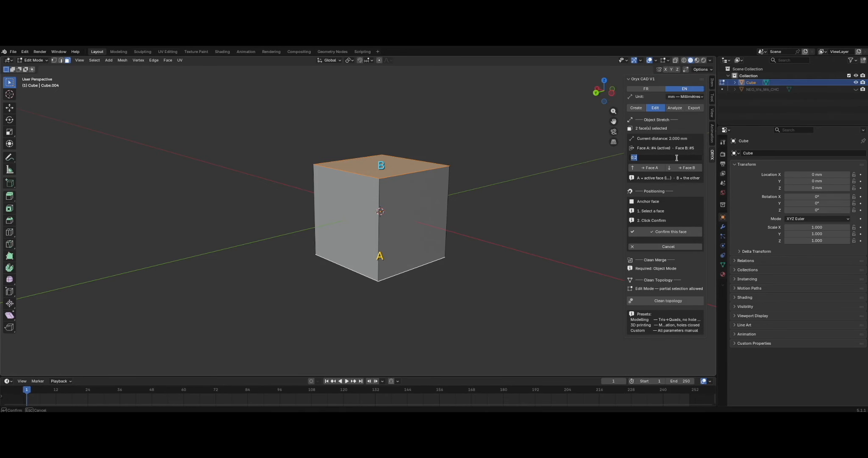
{"action": "key", "text": "Return"}
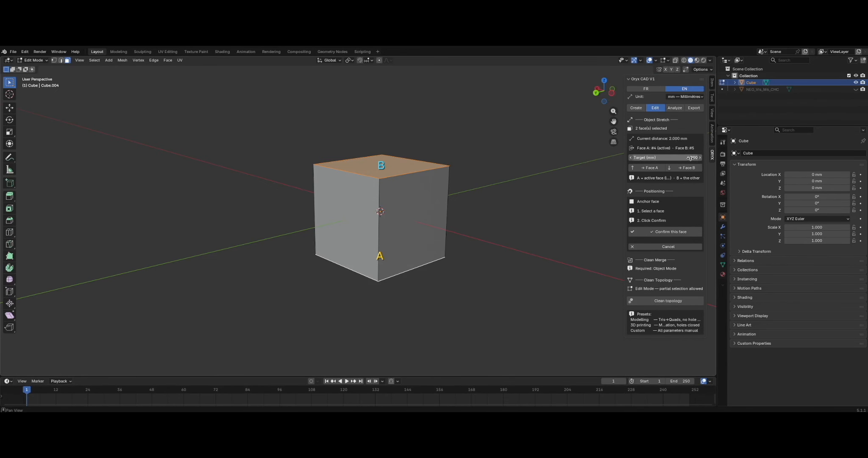
{"action": "left_click", "coordinate": [686, 167]}
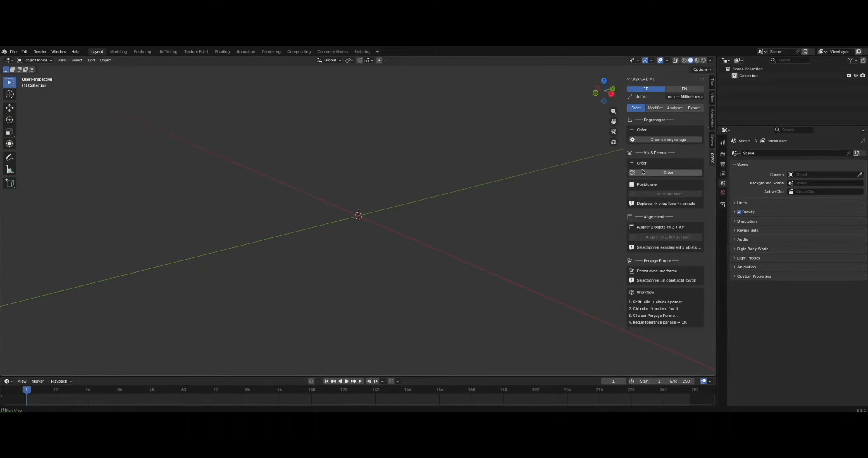
Create a smooth (Lisse) M6 cylindrical hex socket (CHC) screw, 6 mm in diameter and 20 mm long
{"action": "left_click", "coordinate": [652, 171]}
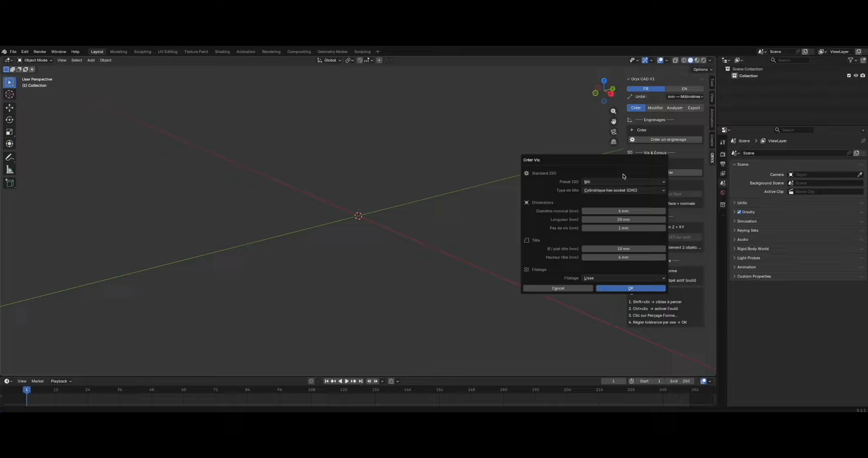
{"action": "left_click", "coordinate": [623, 182]}
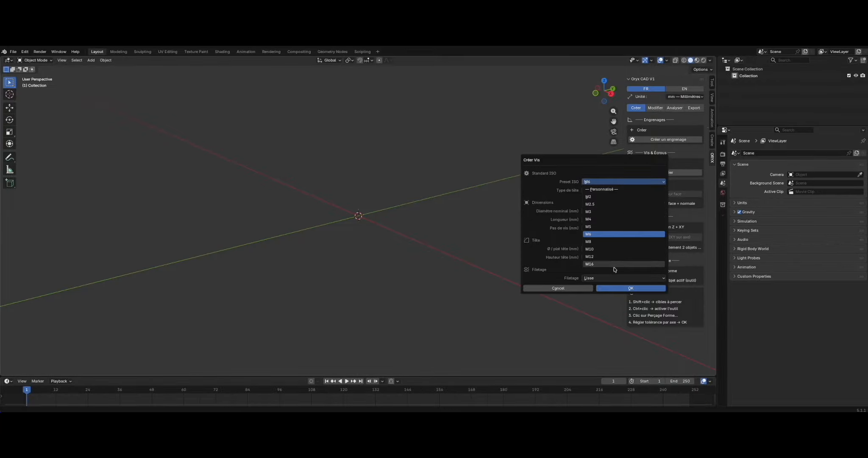
{"action": "left_click", "coordinate": [624, 181]}
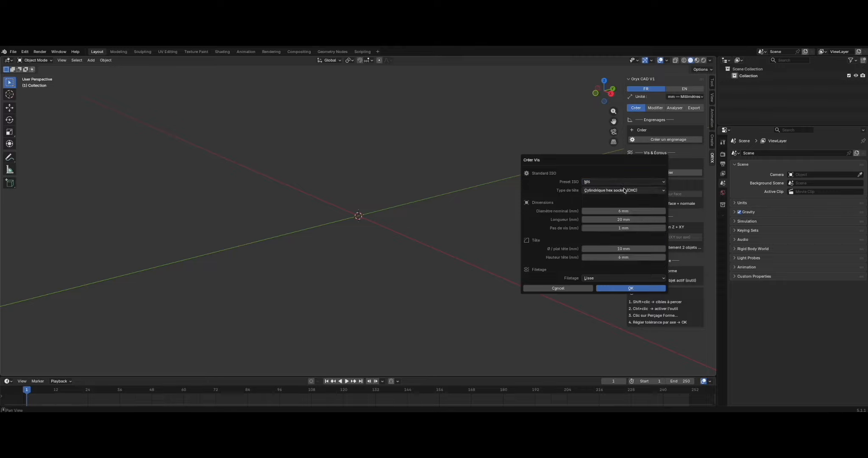
{"action": "left_click", "coordinate": [625, 190]}
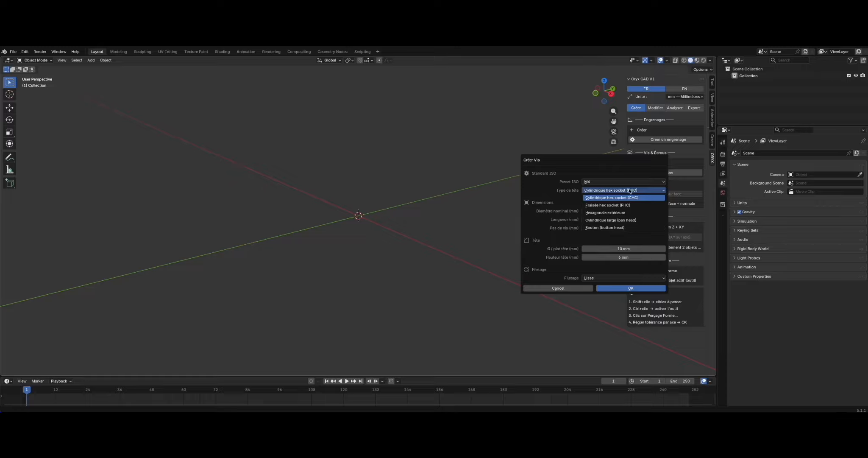
{"action": "left_click", "coordinate": [630, 190]}
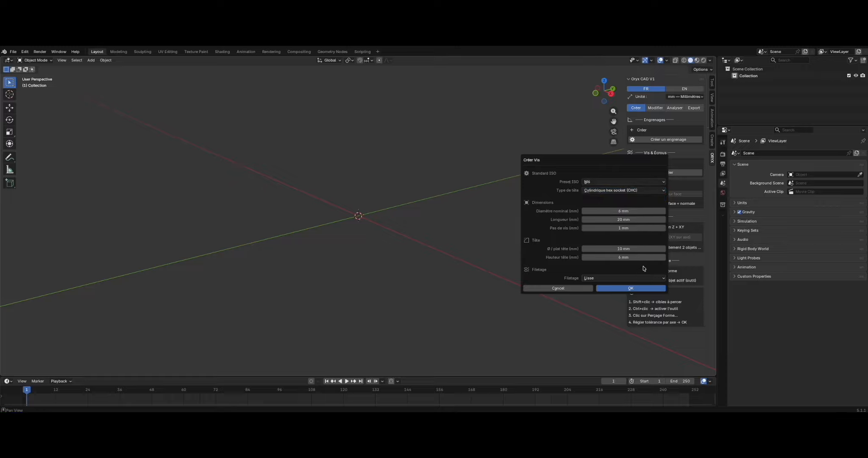
{"action": "left_click", "coordinate": [632, 290]}
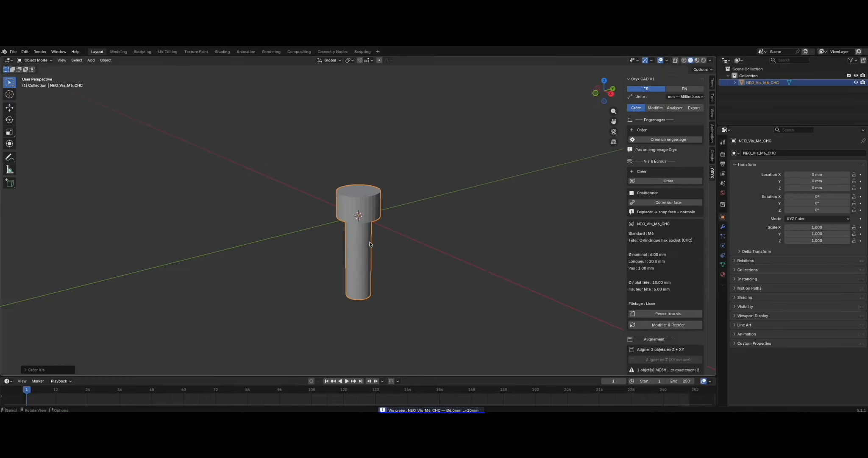
Recreate the M6 screw with a length of 30 mm
{"action": "middle_click_drag", "start_coordinate": [474, 212], "coordinate": [455, 222]}
{"action": "left_click", "coordinate": [662, 324]}
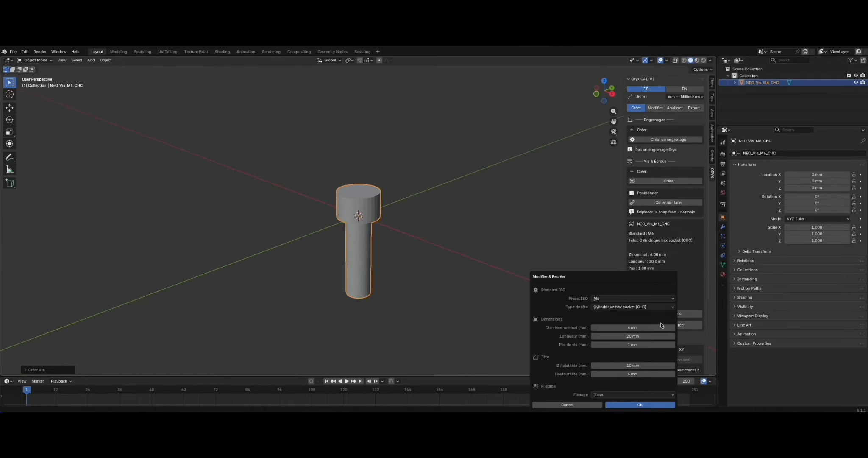
{"action": "left_click", "coordinate": [629, 337]}
{"action": "type", "text": "30"}
{"action": "key", "text": "Return"}
{"action": "left_click", "coordinate": [640, 404]}
{"action": "middle_click_drag", "start_coordinate": [373, 285], "coordinate": [377, 267]}
Recreate the M6 screw with its length set back to 20 mm
{"action": "left_click", "coordinate": [634, 325]}
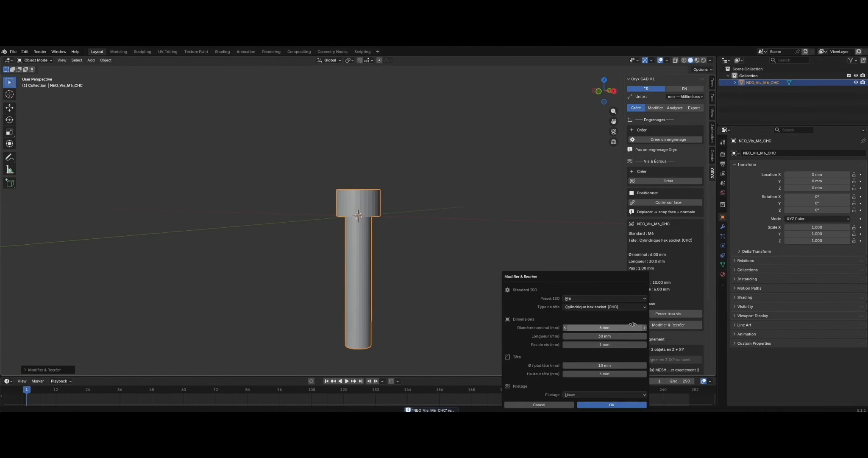
{"action": "left_click", "coordinate": [612, 336]}
{"action": "type", "text": "20"}
{"action": "key", "text": "Return"}
{"action": "key", "text": "Return"}
{"action": "middle_click_drag", "start_coordinate": [441, 271], "coordinate": [438, 252]}
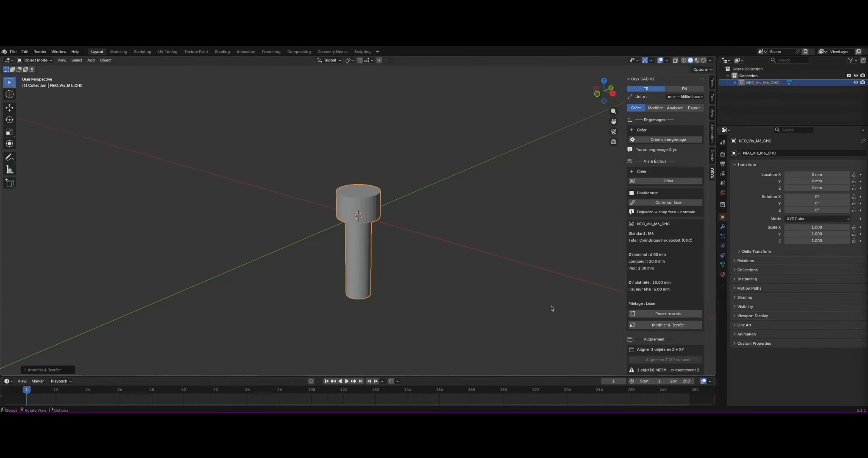
Recreate the M6 screw with the real helical thread type (Hélicoïdal réel)
{"action": "left_click", "coordinate": [653, 325]}
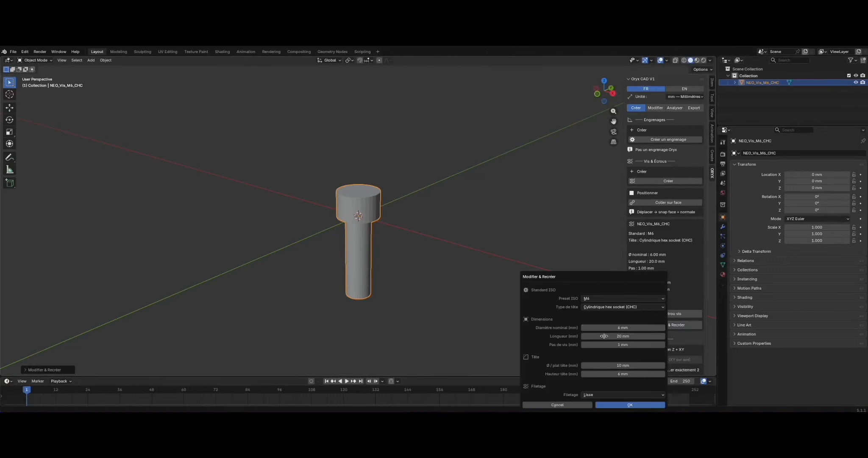
{"action": "left_click", "coordinate": [641, 397]}
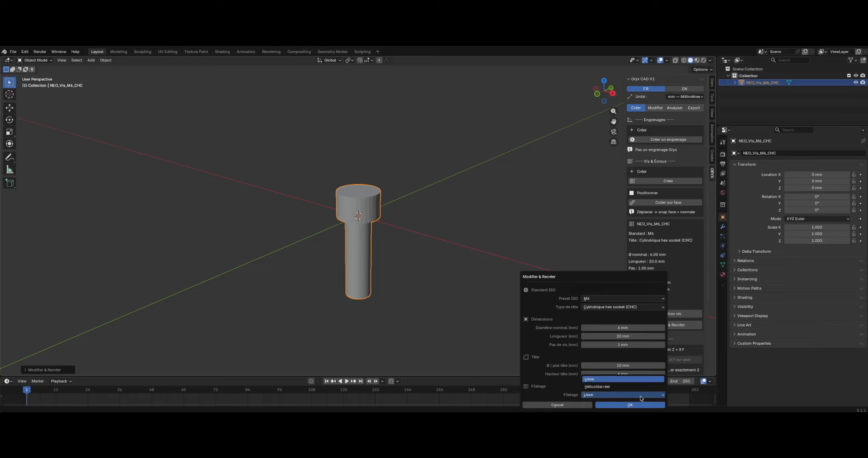
{"action": "left_click", "coordinate": [608, 388]}
{"action": "left_click", "coordinate": [609, 393]}
{"action": "left_click", "coordinate": [613, 387]}
{"action": "left_click", "coordinate": [610, 404]}
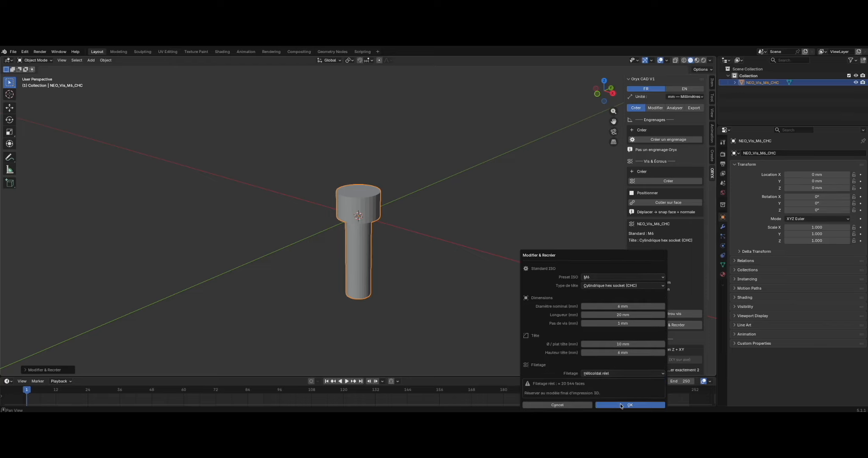
{"action": "mouse_move", "coordinate": [321, 274]}
{"action": "middle_mouse_down"}
{"action": "mouse_move", "coordinate": [365, 242]}
{"action": "mouse_move", "coordinate": [331, 261]}
{"action": "middle_mouse_up"}
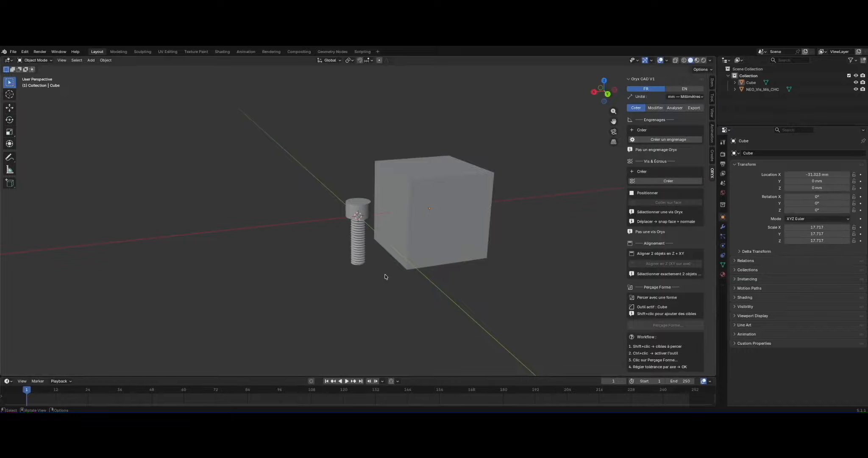
Snap the threaded screw onto the cube's top face, placing it at about X -28.4 mm, Y 4.6 mm
{"action": "left_click", "coordinate": [351, 205]}
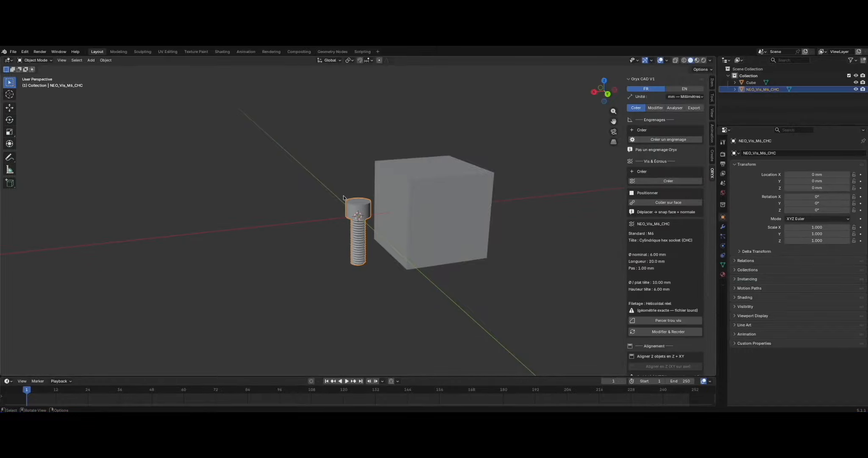
{"action": "left_click", "coordinate": [668, 202]}
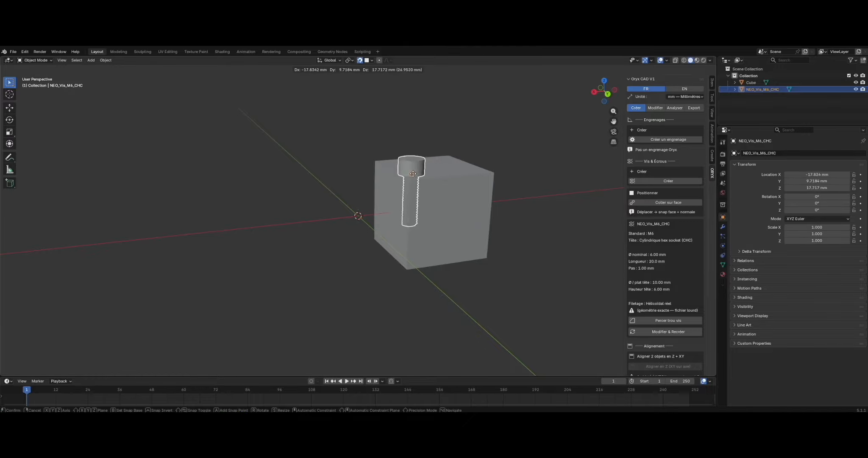
{"action": "left_click", "coordinate": [431, 169]}
{"action": "mouse_move", "coordinate": [430, 169]}
{"action": "middle_mouse_down"}
{"action": "mouse_move", "coordinate": [484, 157]}
{"action": "mouse_move", "coordinate": [441, 176]}
{"action": "middle_mouse_up"}
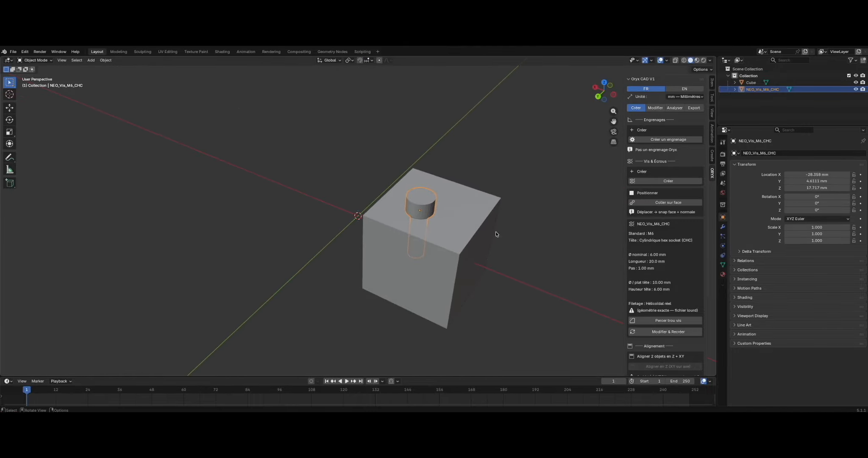
Drill a tapped hole (Taraudé) for the M6 screw into the cube with a thread tolerance of 0.3 mm
{"action": "left_click", "coordinate": [669, 321]}
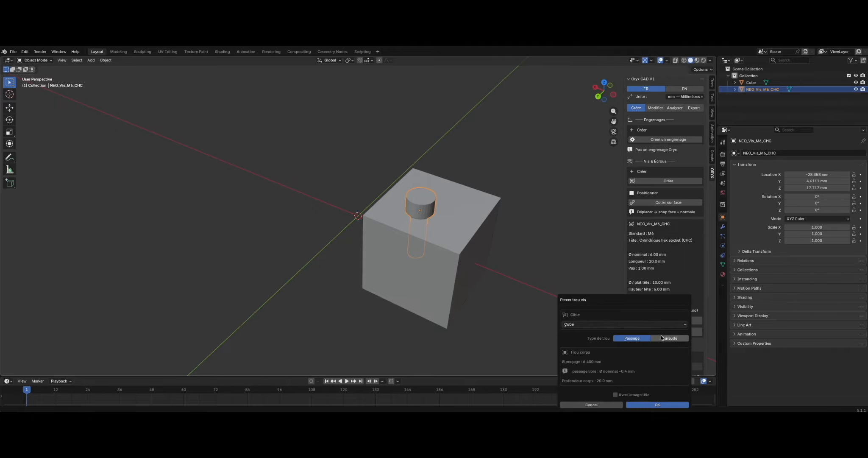
{"action": "left_click", "coordinate": [664, 338]}
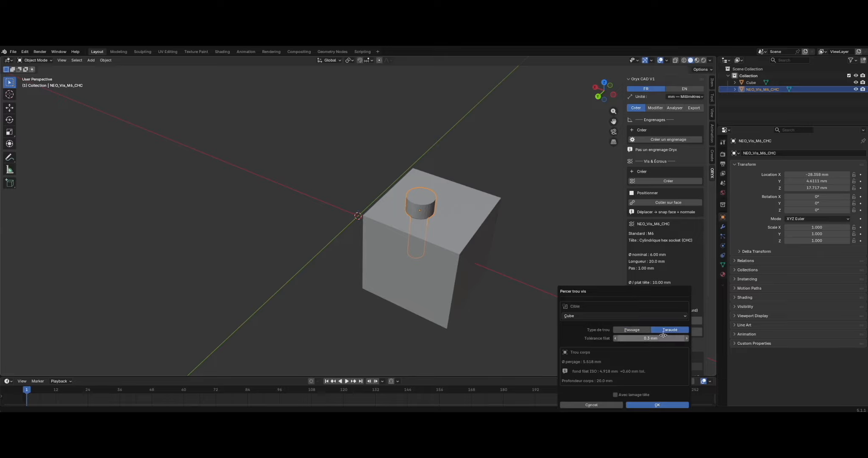
{"action": "left_click", "coordinate": [665, 405]}
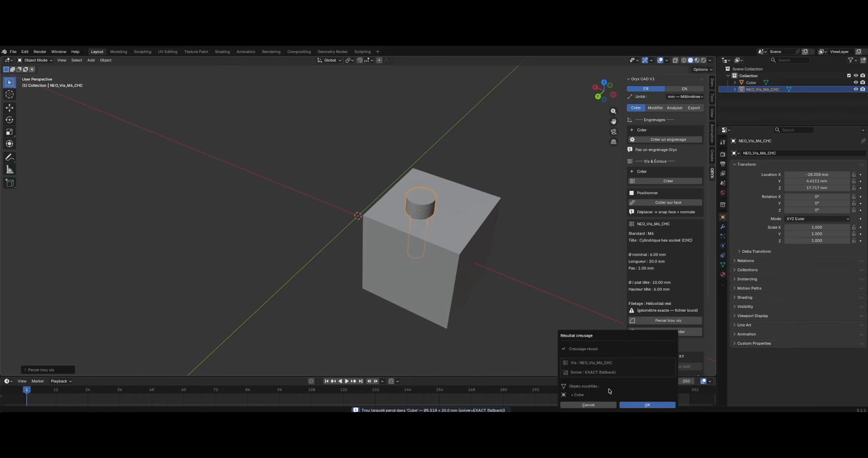
{"action": "left_click", "coordinate": [645, 403]}
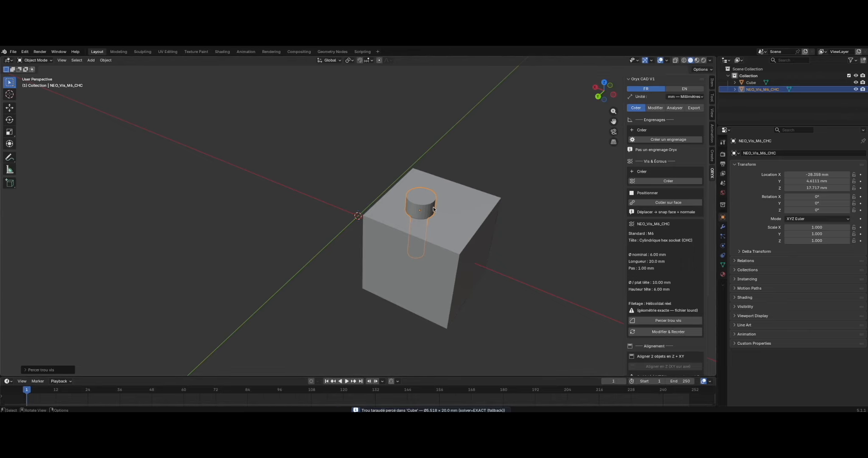
Hide the M6 screw and turn on X-ray display to examine the threaded hole inside the cube
{"action": "key", "text": "h"}
{"action": "mouse_move", "coordinate": [437, 209]}
{"action": "middle_mouse_down"}
{"action": "mouse_move", "coordinate": [437, 231]}
{"action": "mouse_move", "coordinate": [435, 215]}
{"action": "middle_mouse_up"}
{"action": "scroll", "coordinate": [437, 231], "scroll_direction": "up", "scroll_amount": 2}
{"action": "left_click", "coordinate": [675, 60]}
{"action": "middle_click_drag", "start_coordinate": [506, 228], "coordinate": [522, 195]}
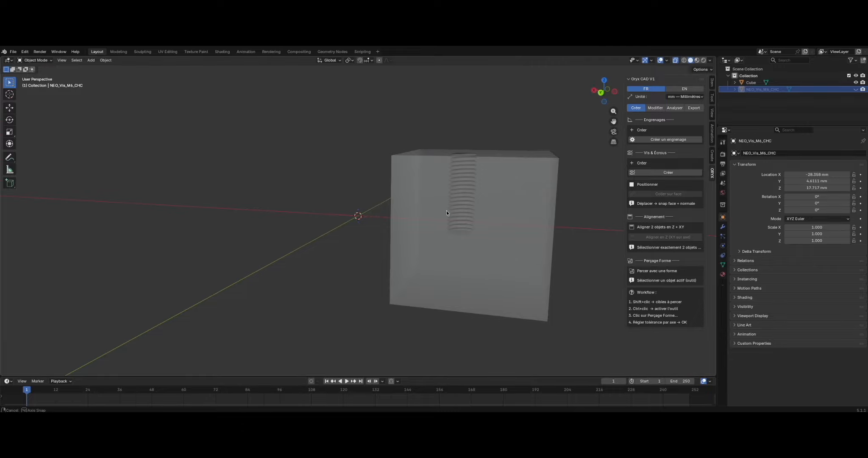
{"action": "middle_click_drag", "start_coordinate": [447, 210], "coordinate": [454, 204]}
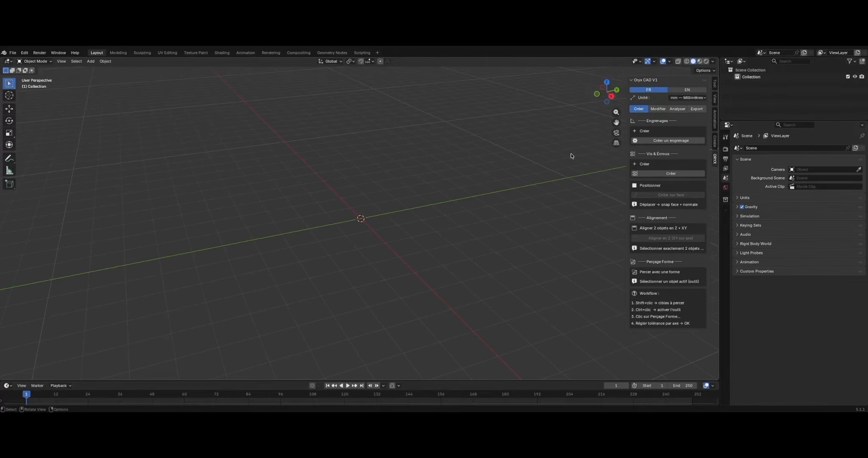
Create a gear with a 22 mm outer diameter, 20 teeth and 4 mm thickness
{"action": "left_click", "coordinate": [647, 141]}
{"action": "scroll", "coordinate": [368, 216], "scroll_direction": "down", "scroll_amount": 5}
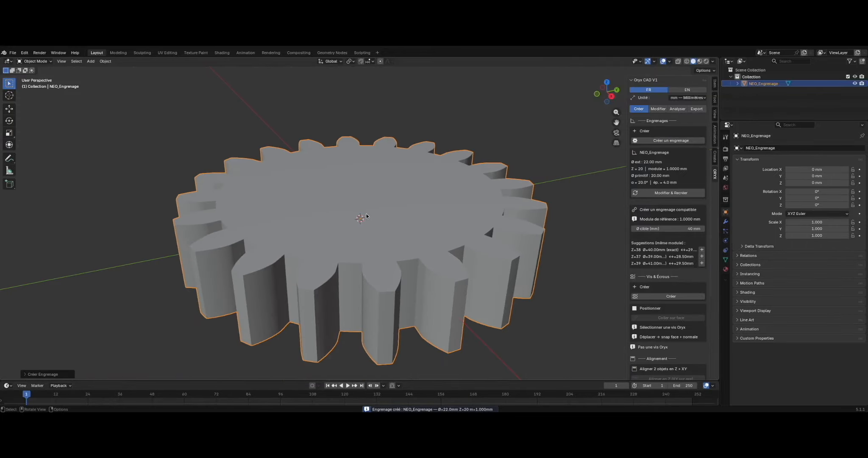
{"action": "middle_click_drag", "start_coordinate": [472, 199], "coordinate": [381, 219]}
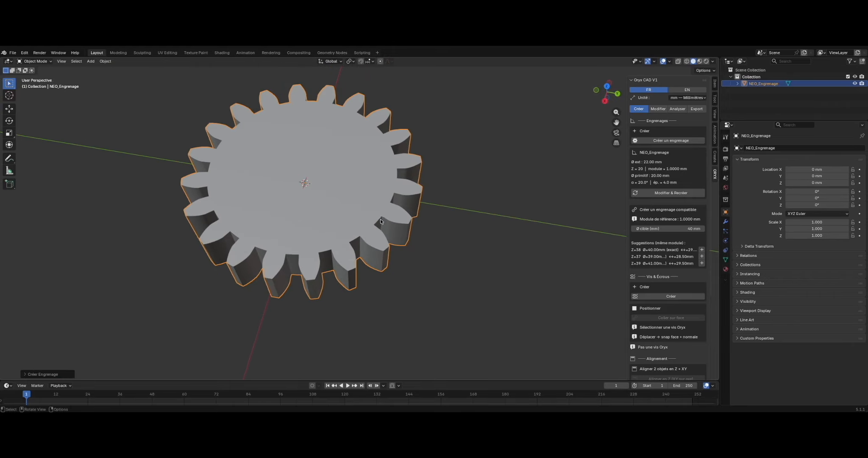
Recreate the gear with 21 teeth
{"action": "left_click", "coordinate": [681, 193]}
{"action": "left_click", "coordinate": [650, 210]}
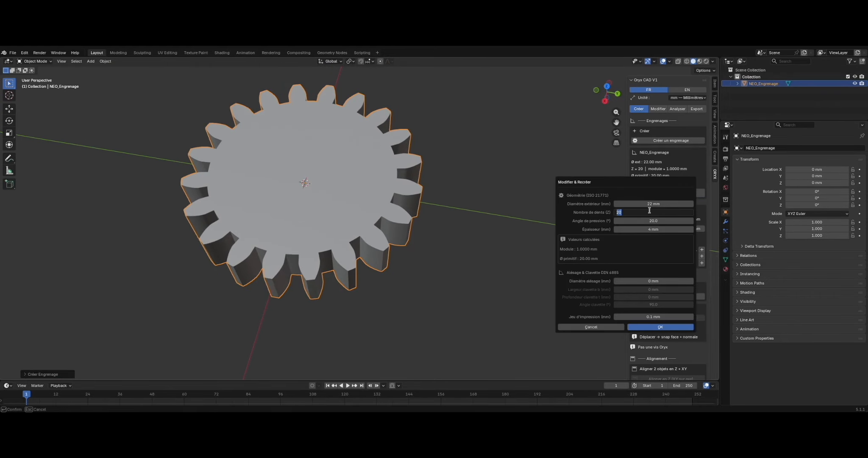
{"action": "key", "text": "Return"}
{"action": "left_click", "coordinate": [687, 329]}
{"action": "scroll", "coordinate": [462, 222], "scroll_direction": "down", "scroll_amount": 4}
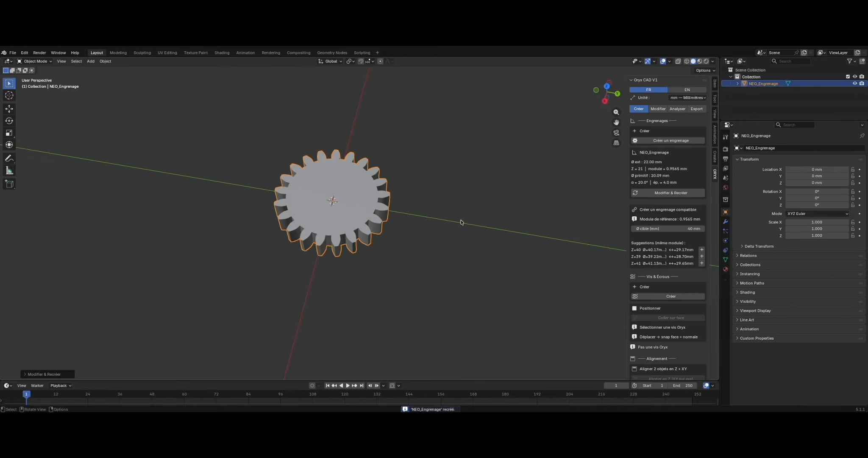
Create a compatible gear for a 30 mm target diameter using the suggestion with 29 teeth
{"action": "left_click", "coordinate": [672, 227]}
{"action": "type", "text": "3"}
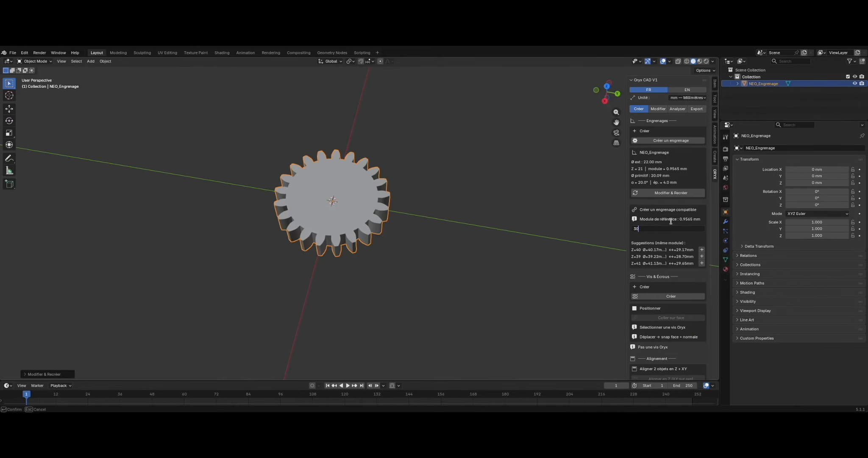
{"action": "type", "text": "0"}
{"action": "key", "text": "Return"}
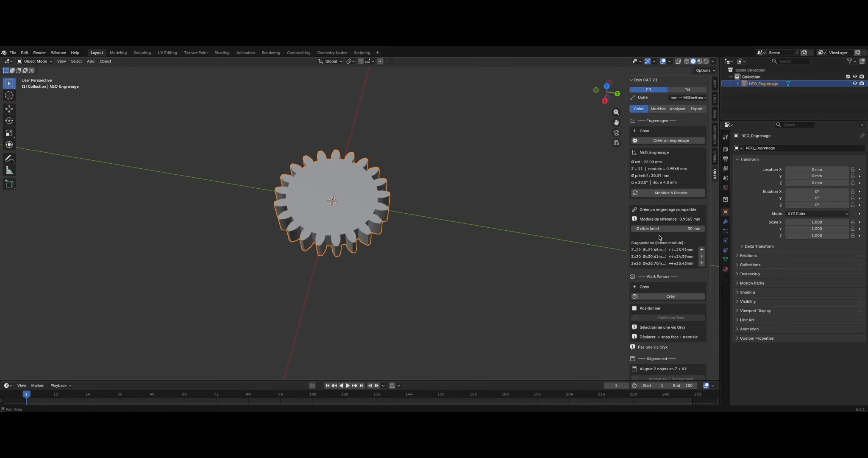
{"action": "left_click", "coordinate": [701, 250]}
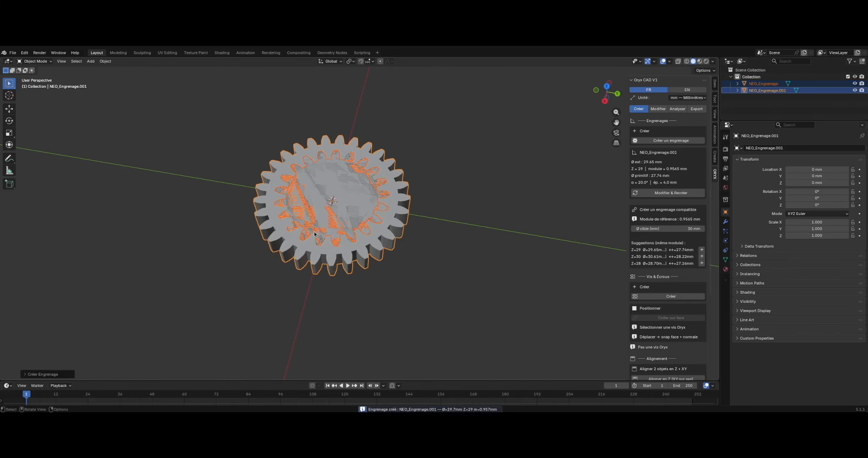
Move the larger gear along Y in top view until its teeth mesh with the smaller gear
{"action": "left_click", "coordinate": [385, 235]}
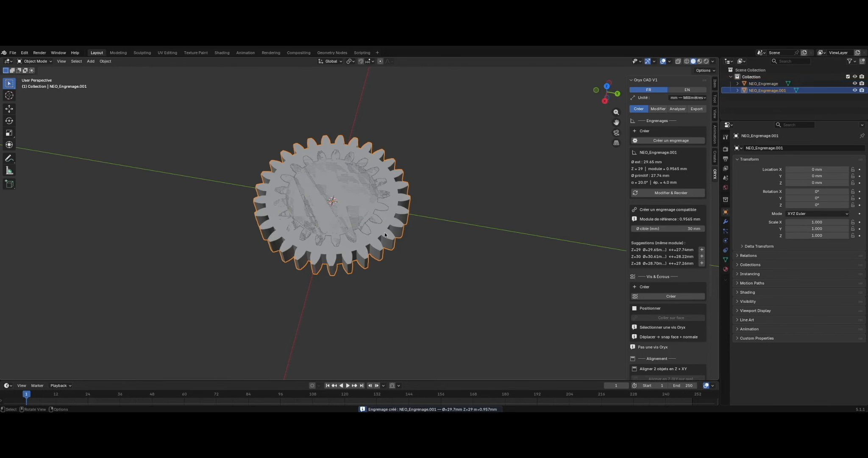
{"action": "left_click", "coordinate": [607, 88]}
{"action": "key", "text": "g"}
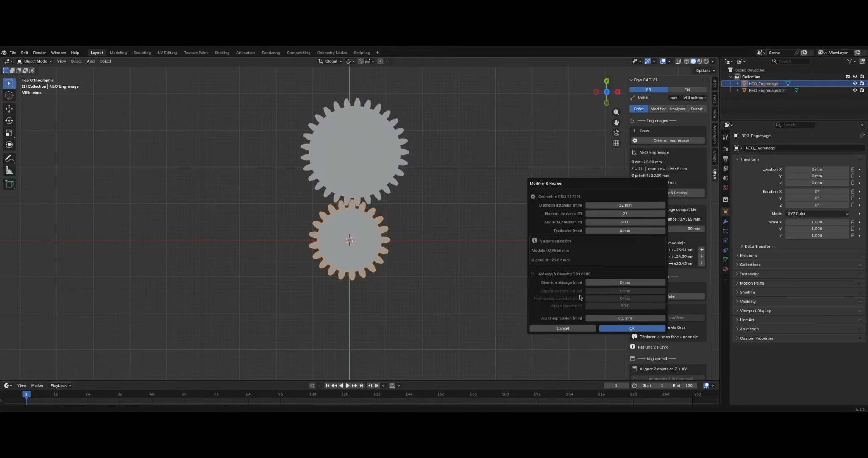
Recreate the smaller gear with a bore diameter of 3 mm
{"action": "left_click", "coordinate": [591, 283]}
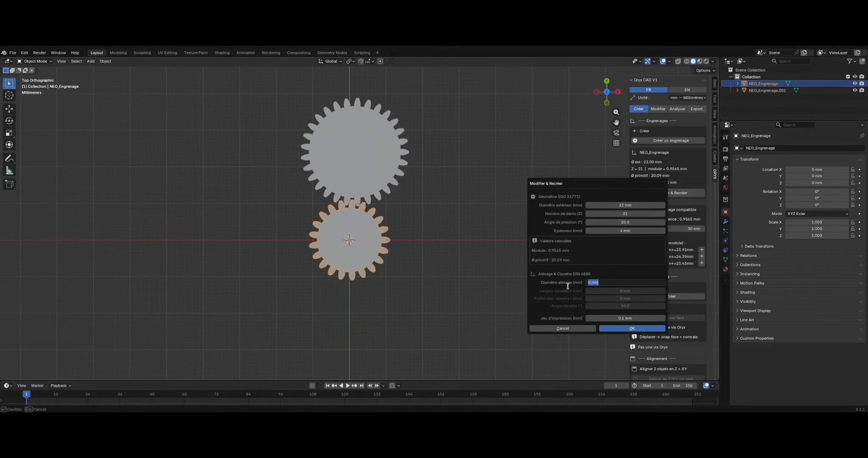
{"action": "type", "text": "3"}
{"action": "key", "text": "Return"}
{"action": "key", "text": "Return"}
{"action": "scroll", "coordinate": [365, 250], "scroll_direction": "up", "scroll_amount": 4}
{"action": "middle_click_drag", "start_coordinate": [365, 250], "coordinate": [440, 252]}
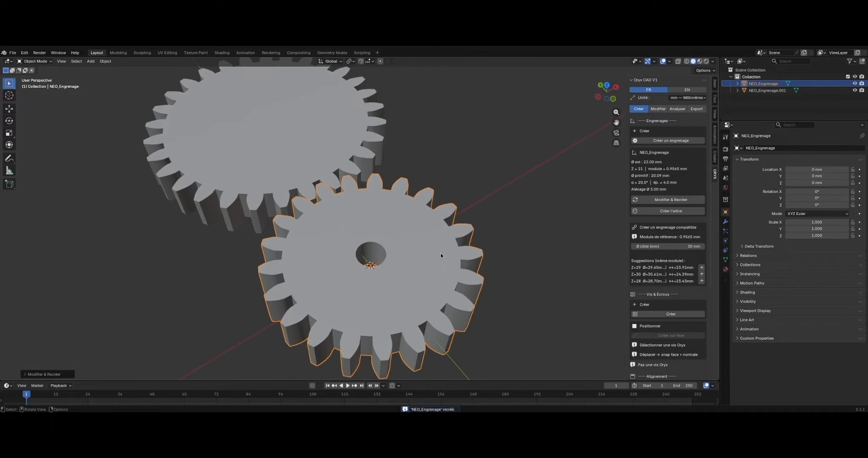
Recreate the smaller gear with a keyway 2 mm wide and 1 mm deep in its bore
{"action": "left_click", "coordinate": [672, 199]}
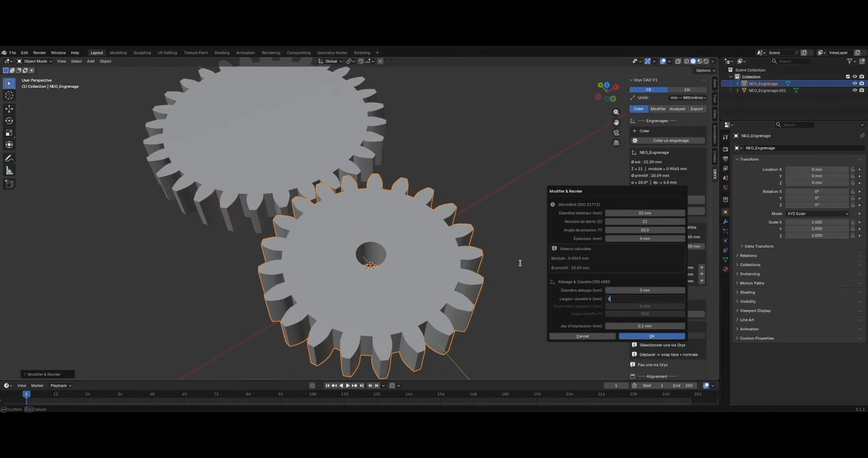
{"action": "key", "text": "Return"}
{"action": "key", "text": "Return"}
{"action": "left_click", "coordinate": [671, 207]}
{"action": "left_click", "coordinate": [639, 314]}
{"action": "type", "text": "1"}
{"action": "key", "text": "Return"}
{"action": "key", "text": "Return"}
{"action": "scroll", "coordinate": [385, 251], "scroll_direction": "up", "scroll_amount": 2}
{"action": "middle_click_drag", "start_coordinate": [385, 251], "coordinate": [497, 217]}
{"action": "scroll", "coordinate": [378, 257], "scroll_direction": "down", "scroll_amount": 4}
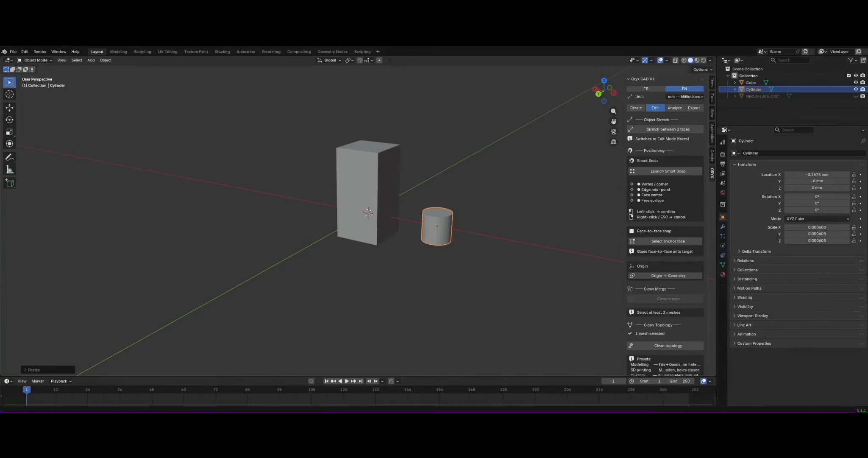
Use Smart Snap to place the cylinder on the centre of the tall box's top face
{"action": "left_click", "coordinate": [648, 172]}
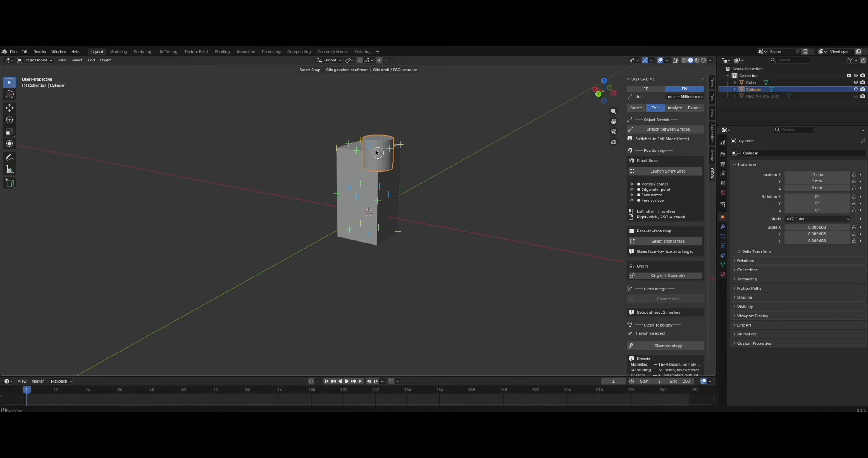
{"action": "left_click", "coordinate": [372, 146]}
{"action": "middle_click_drag", "start_coordinate": [456, 148], "coordinate": [523, 167]}
{"action": "scroll", "coordinate": [385, 147], "scroll_direction": "up", "scroll_amount": 2}
{"action": "scroll", "coordinate": [385, 147], "scroll_direction": "up", "scroll_amount": 2}
{"action": "middle_click_drag", "start_coordinate": [374, 137], "coordinate": [407, 227], "text": "shift"}
{"action": "left_click", "coordinate": [613, 95]}
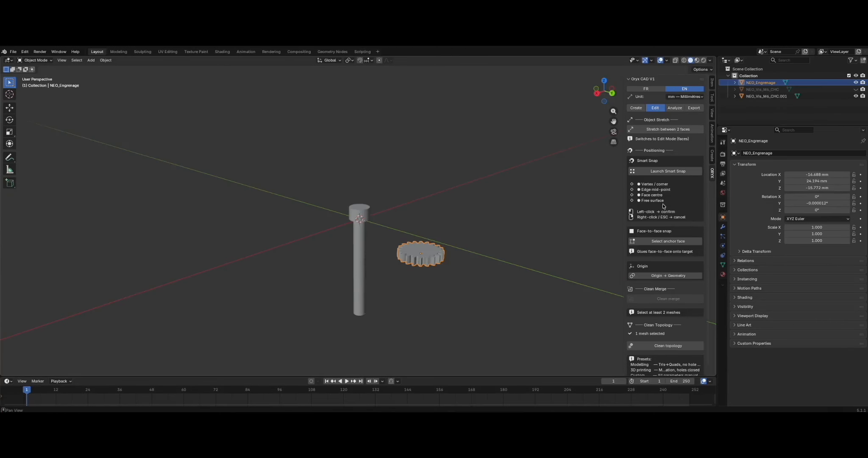
Set the gear's upper flat face as the anchor face for a face-to-face snap onto the screw
{"action": "scroll", "coordinate": [671, 258], "scroll_direction": "down", "scroll_amount": 1}
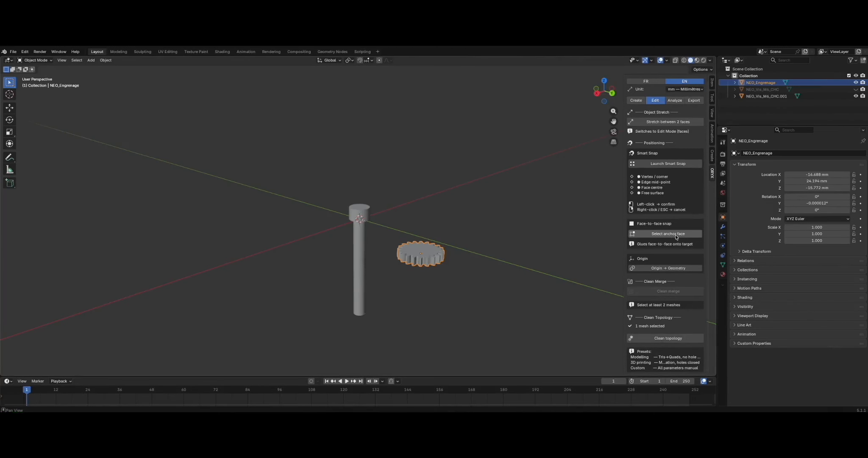
{"action": "left_click", "coordinate": [669, 235]}
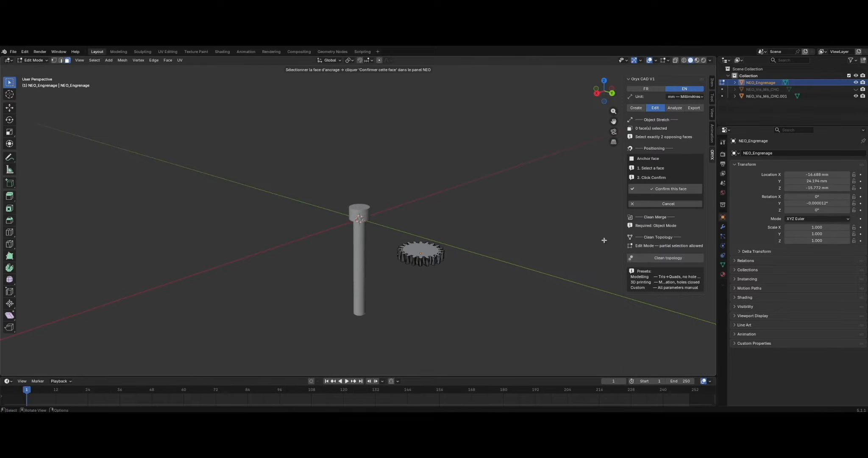
{"action": "left_click", "coordinate": [431, 250]}
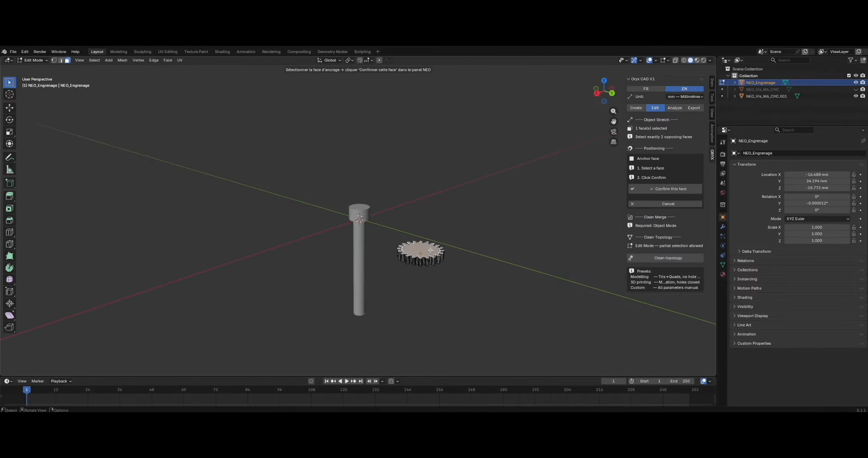
{"action": "left_click", "coordinate": [669, 191]}
{"action": "middle_click_drag", "start_coordinate": [399, 306], "coordinate": [364, 282]}
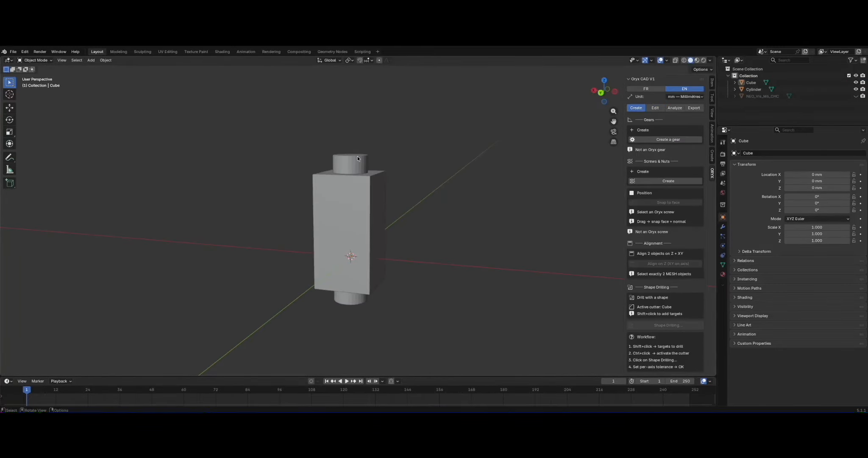
Shape-drill the box with the cylinder as cutter, using a 0.2 mm XY tolerance and keeping the cutter visible
{"action": "left_click", "coordinate": [357, 157]}
{"action": "left_click", "coordinate": [348, 197], "text": "shift"}
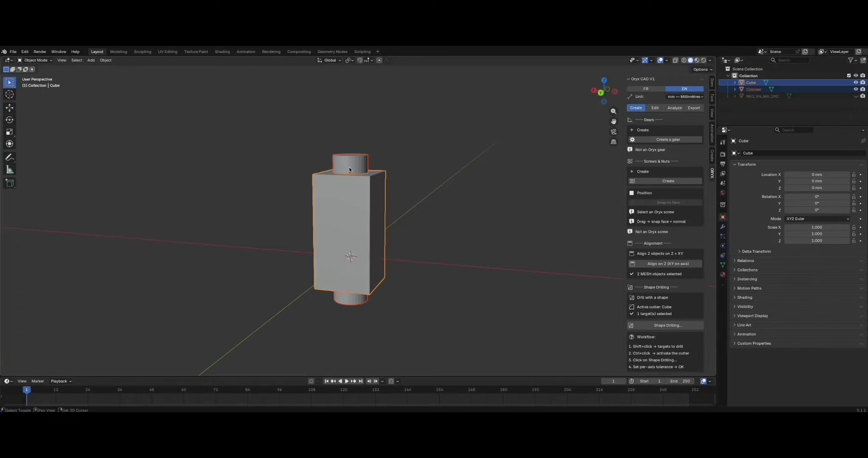
{"action": "left_click", "coordinate": [350, 170], "text": "shift"}
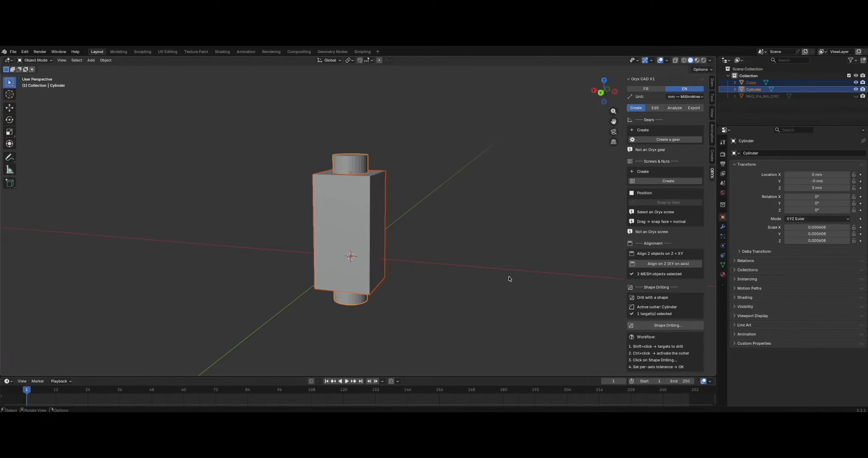
{"action": "left_click", "coordinate": [657, 325]}
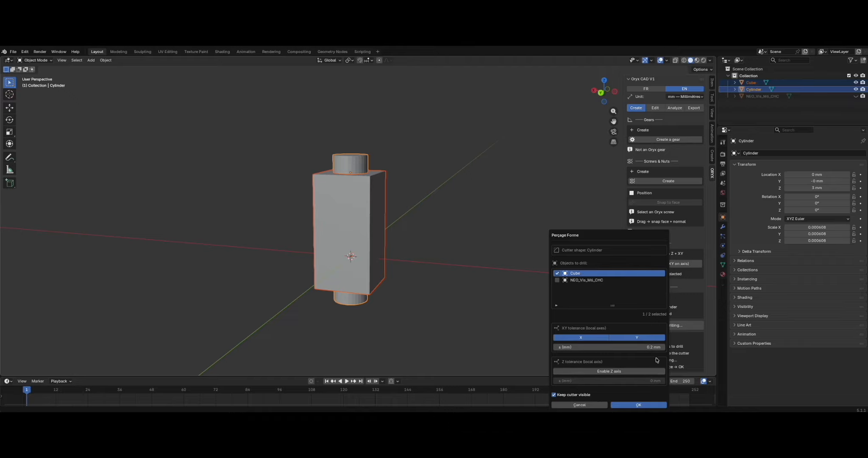
{"action": "left_click", "coordinate": [639, 405]}
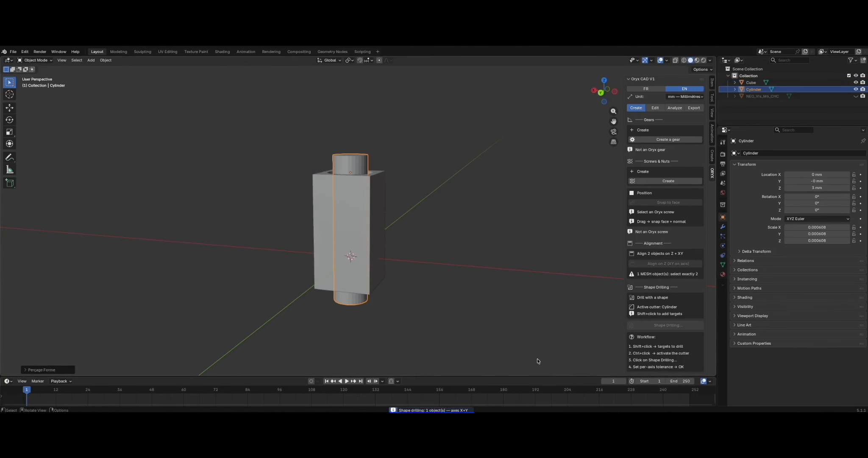
{"action": "middle_click_drag", "start_coordinate": [358, 185], "coordinate": [355, 224]}
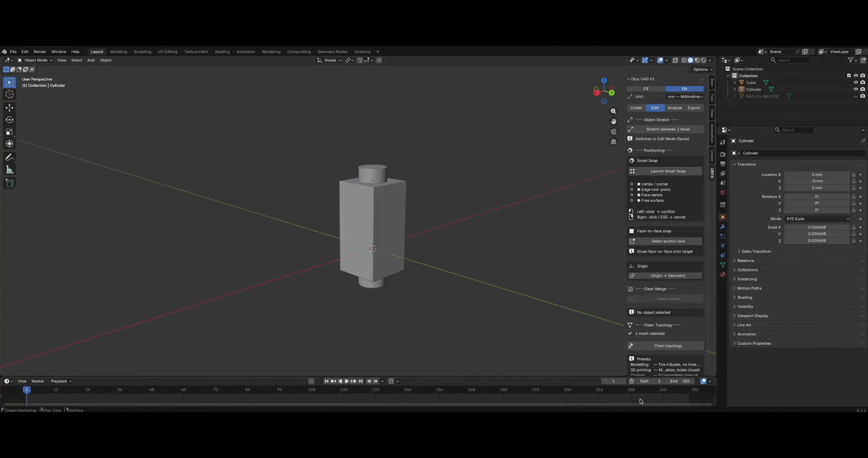
Examine the inside of the box and cylinder in X-ray display, then return to solid display
{"action": "left_click", "coordinate": [676, 60]}
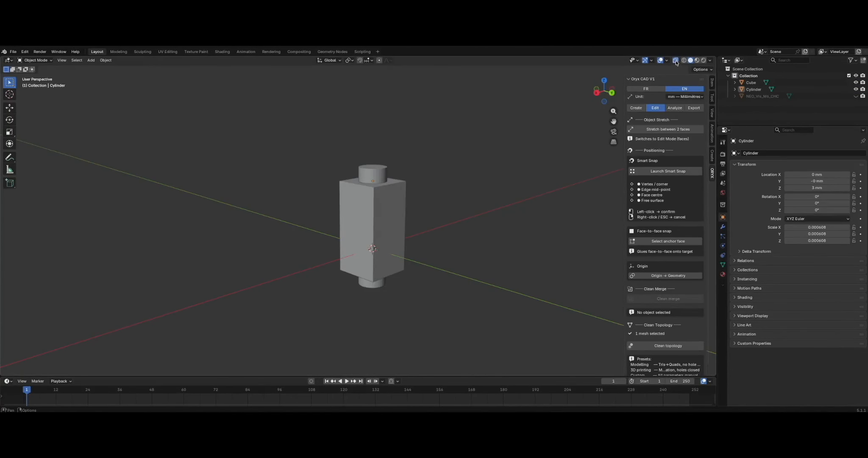
{"action": "scroll", "coordinate": [395, 205], "scroll_direction": "up", "scroll_amount": 3}
{"action": "mouse_move", "coordinate": [395, 204]}
{"action": "middle_mouse_down"}
{"action": "mouse_move", "coordinate": [407, 195]}
{"action": "mouse_move", "coordinate": [390, 202]}
{"action": "middle_mouse_up"}
{"action": "scroll", "coordinate": [391, 201], "scroll_direction": "down", "scroll_amount": 3}
{"action": "scroll", "coordinate": [391, 201], "scroll_direction": "down", "scroll_amount": 1}
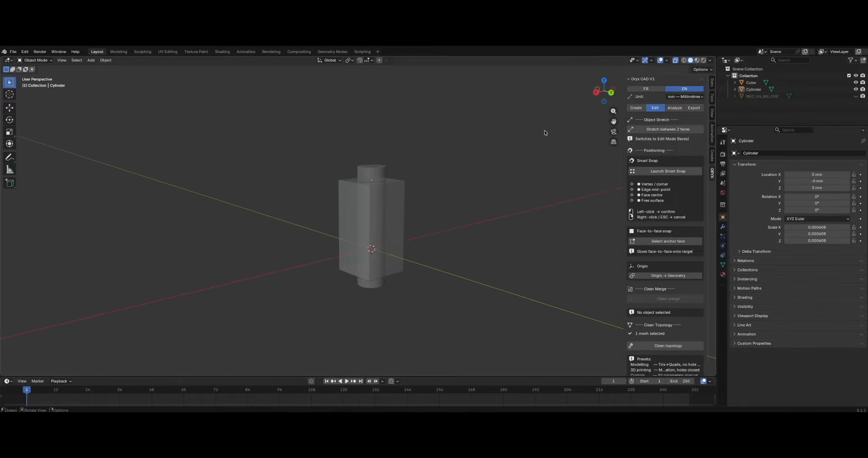
{"action": "left_click", "coordinate": [676, 60]}
Merge the cylinder and box into one object with Clean Merge and show the result in X-ray display
{"action": "left_click", "coordinate": [374, 168]}
{"action": "left_click", "coordinate": [383, 213], "text": "shift"}
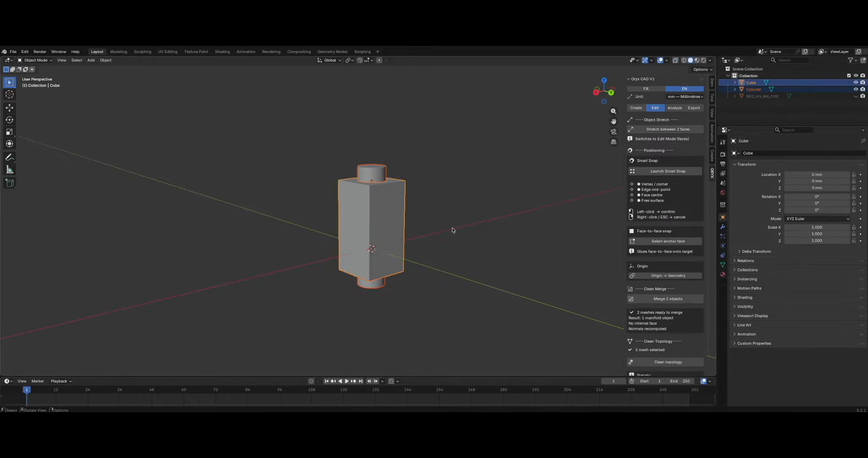
{"action": "left_click", "coordinate": [672, 302]}
{"action": "left_click", "coordinate": [665, 405]}
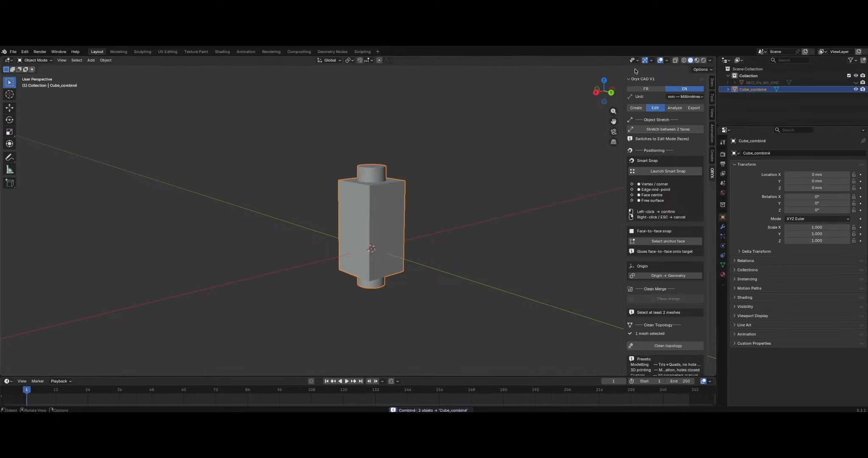
{"action": "left_click", "coordinate": [676, 60]}
{"action": "scroll", "coordinate": [400, 215], "scroll_direction": "up", "scroll_amount": 3}
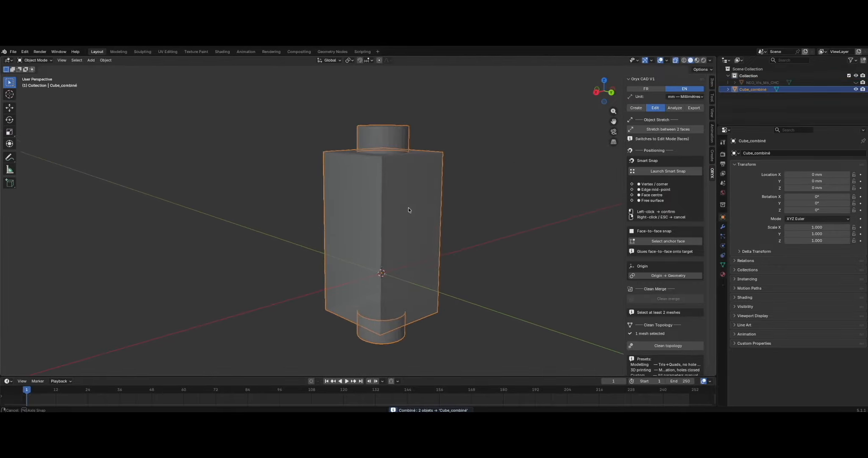
Turn off X-ray display, examine the merged object's mesh topology in Edit Mode, and return to Object Mode
{"action": "mouse_move", "coordinate": [409, 209]}
{"action": "middle_mouse_down"}
{"action": "mouse_move", "coordinate": [424, 196]}
{"action": "mouse_move", "coordinate": [435, 199]}
{"action": "mouse_move", "coordinate": [430, 214]}
{"action": "mouse_move", "coordinate": [416, 211]}
{"action": "middle_mouse_up"}
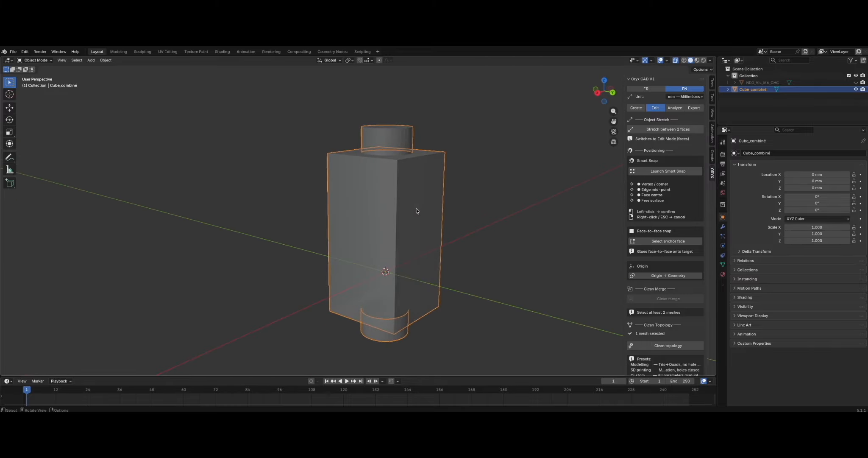
{"action": "key", "text": "alt+z"}
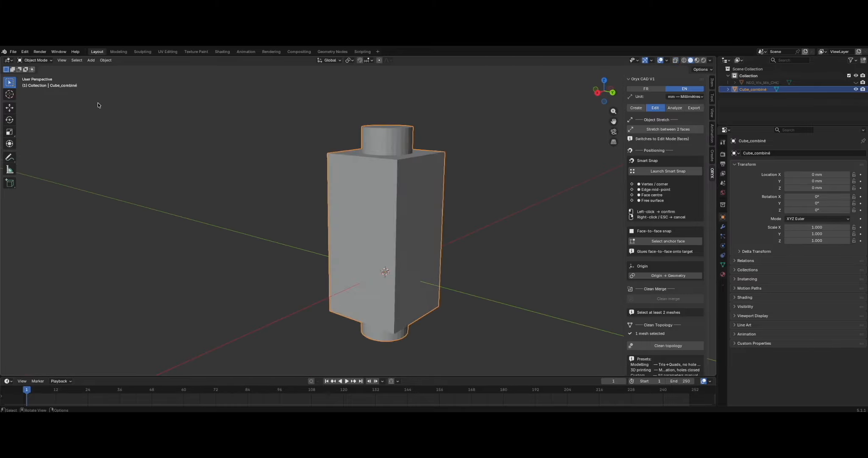
{"action": "left_click", "coordinate": [46, 60]}
{"action": "left_click", "coordinate": [34, 77]}
{"action": "middle_click_drag", "start_coordinate": [232, 134], "coordinate": [213, 141]}
{"action": "left_click", "coordinate": [102, 102]}
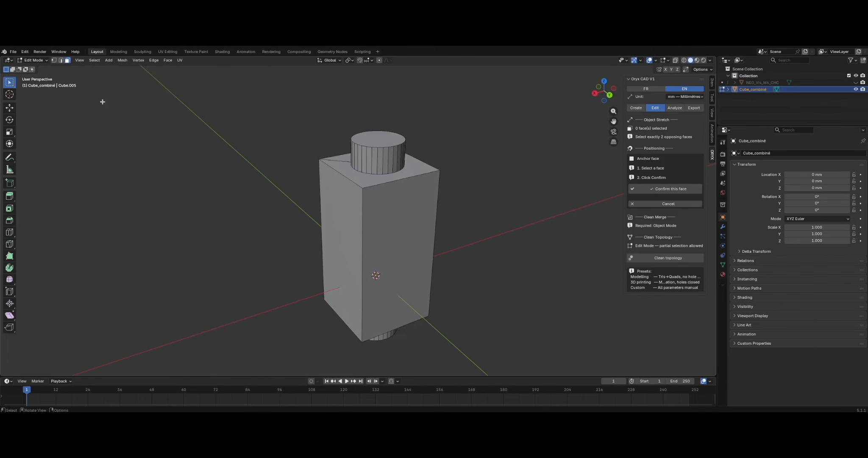
{"action": "left_click", "coordinate": [35, 60]}
{"action": "left_click", "coordinate": [43, 70]}
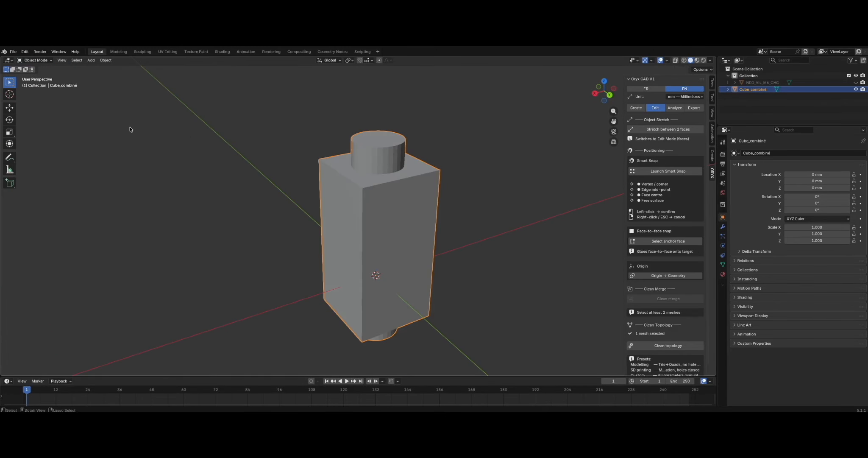
{"action": "key", "text": "shift+super+5"}
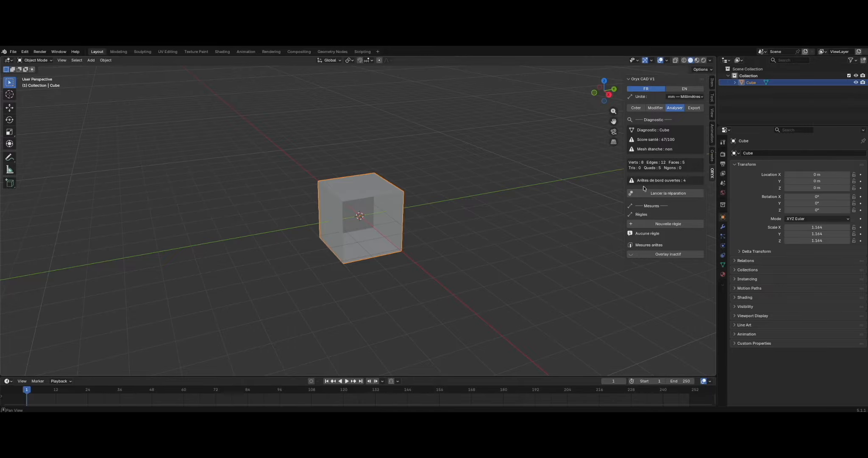
Automatically repair the open cube, merging close vertices, removing degenerate faces and orphans, closing holes and recalculating normals
{"action": "left_click", "coordinate": [672, 193]}
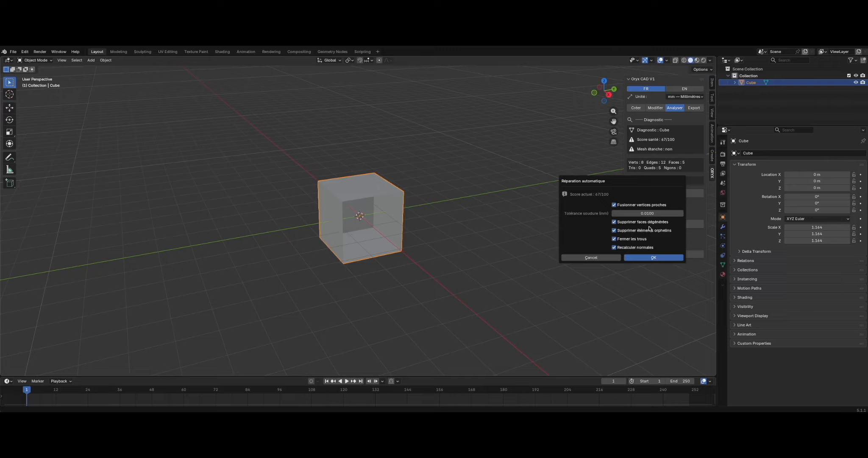
{"action": "left_click", "coordinate": [664, 258]}
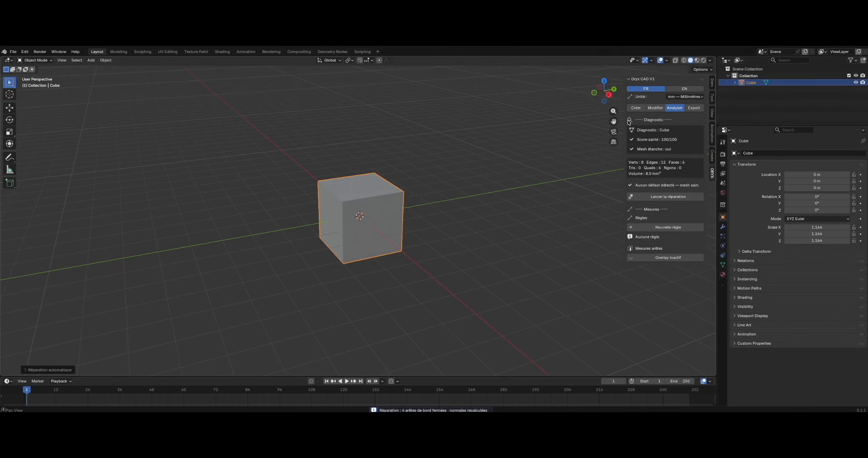
{"action": "mouse_move", "coordinate": [476, 198]}
{"action": "middle_mouse_down"}
{"action": "mouse_move", "coordinate": [405, 209]}
{"action": "mouse_move", "coordinate": [412, 179]}
{"action": "mouse_move", "coordinate": [445, 188]}
{"action": "mouse_move", "coordinate": [447, 207]}
{"action": "middle_mouse_up"}
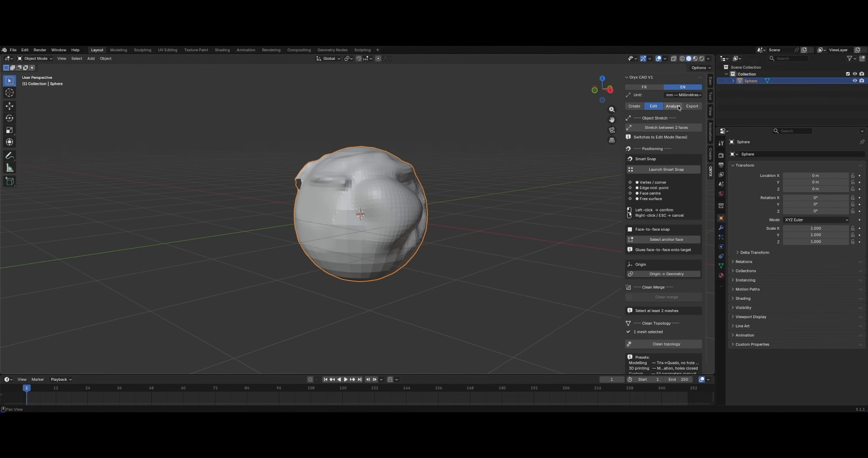
Diagnose the sculpted sphere's mesh and repair it automatically with all repair options enabled and a 0.0100 mm weld tolerance
{"action": "left_click", "coordinate": [677, 107]}
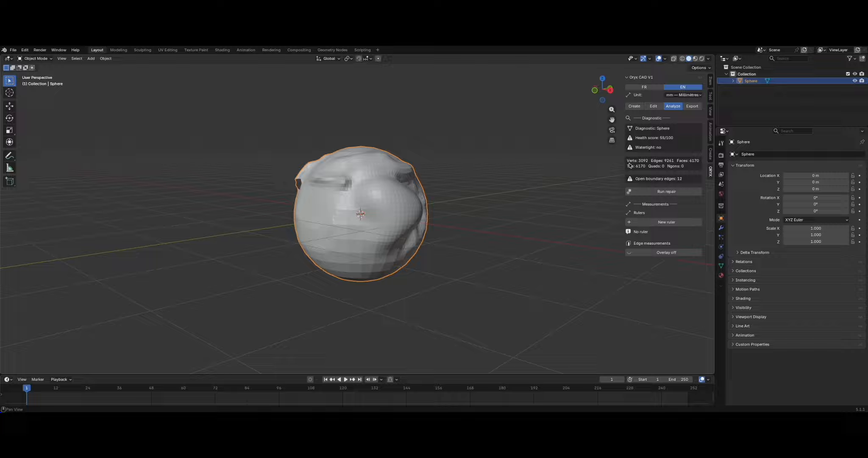
{"action": "left_click", "coordinate": [666, 192]}
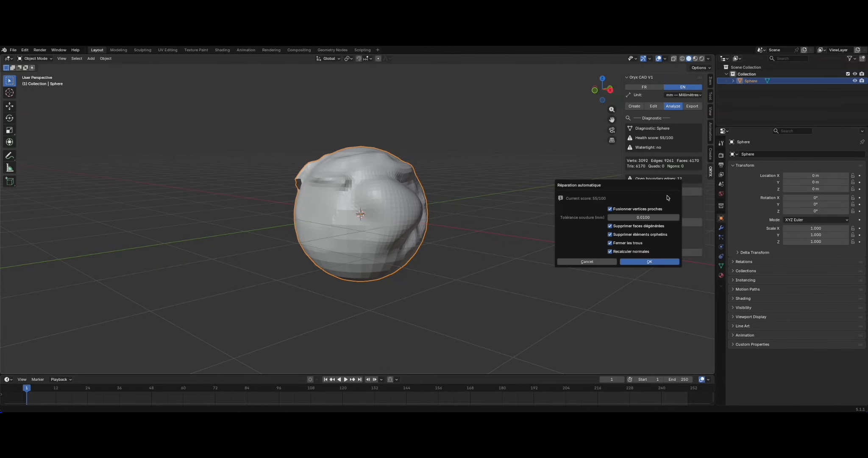
{"action": "left_click", "coordinate": [651, 261]}
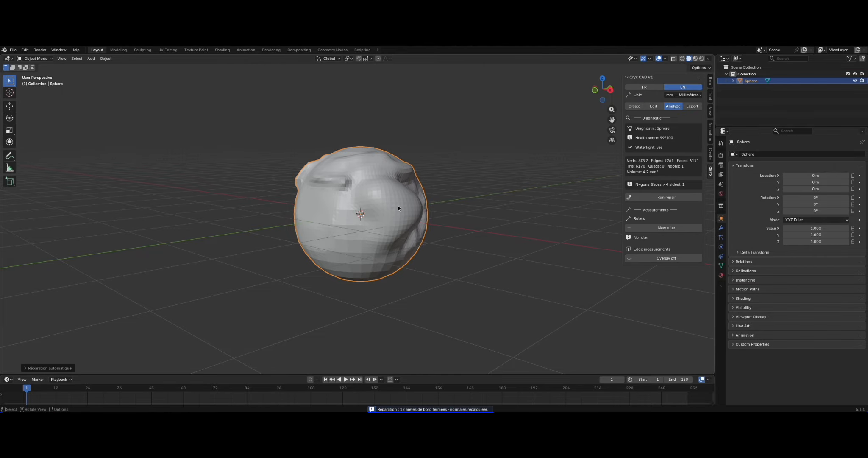
{"action": "middle_click_drag", "start_coordinate": [398, 206], "coordinate": [426, 339]}
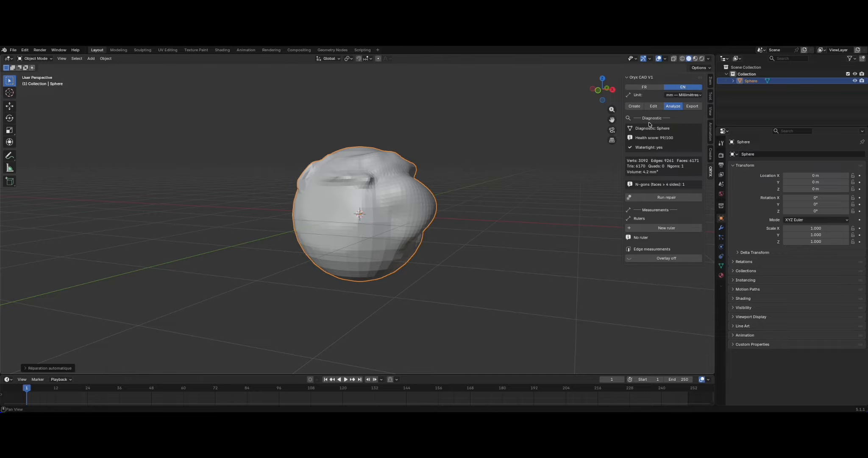
Clean the sphere's topology with the 3D printing preset (Impression 3D) and inspect the mesh in Edit Mode
{"action": "left_click", "coordinate": [655, 107]}
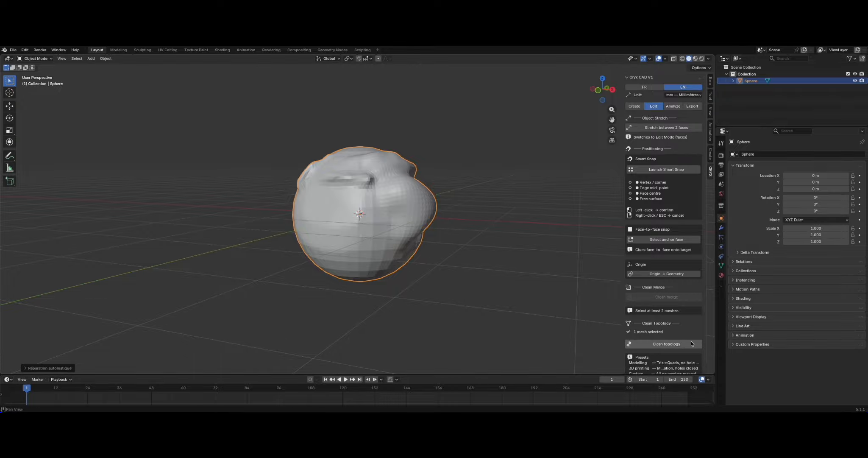
{"action": "left_click", "coordinate": [692, 344]}
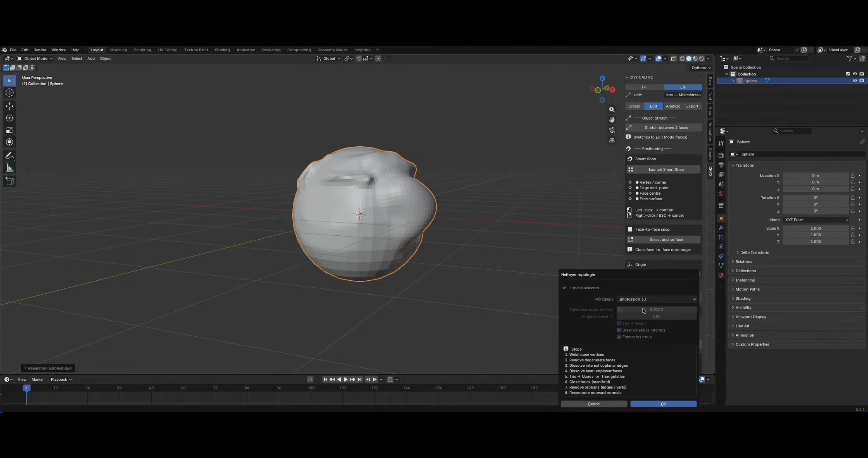
{"action": "left_click", "coordinate": [668, 404]}
{"action": "left_click", "coordinate": [38, 58]}
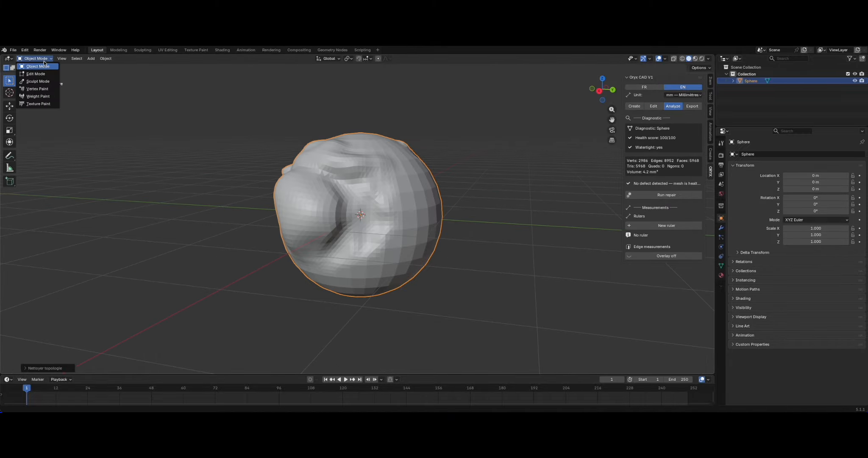
{"action": "left_click", "coordinate": [42, 74]}
{"action": "middle_click_drag", "start_coordinate": [278, 209], "coordinate": [305, 207]}
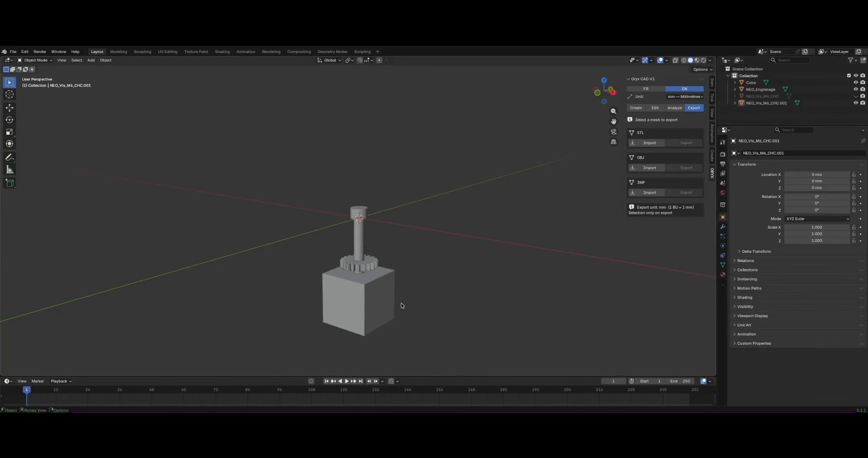
Start a 3MF export of only the screw and clear the selection
{"action": "left_click", "coordinate": [360, 215]}
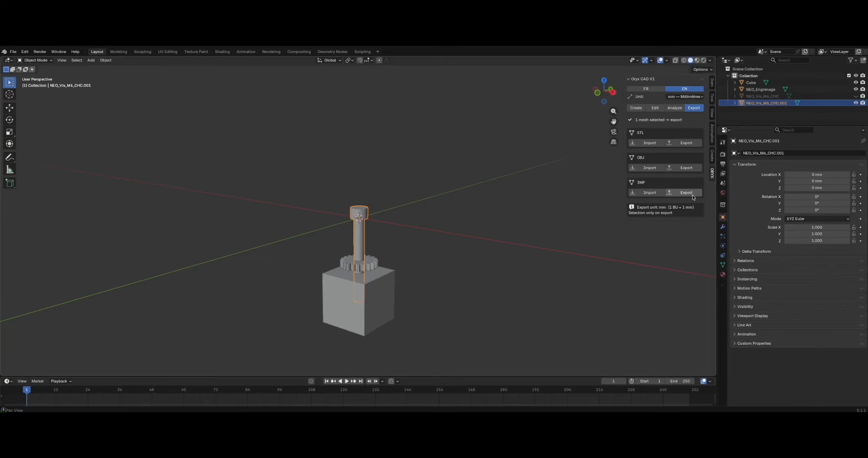
{"action": "left_click", "coordinate": [693, 195]}
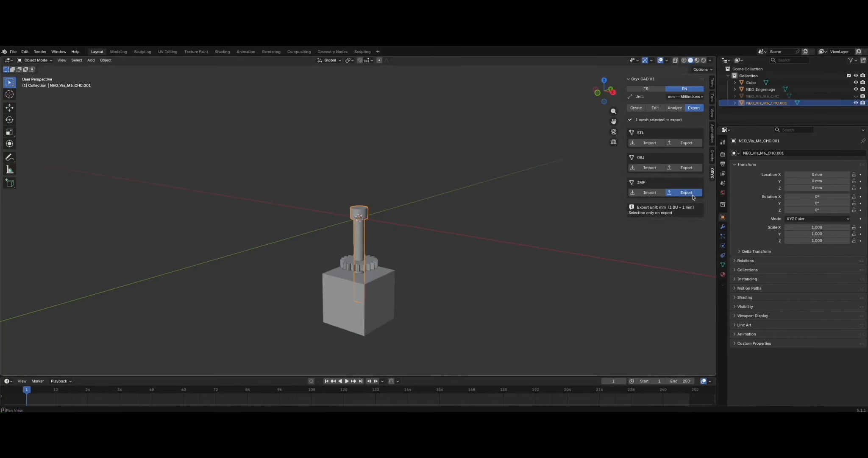
{"action": "left_click", "coordinate": [405, 257]}
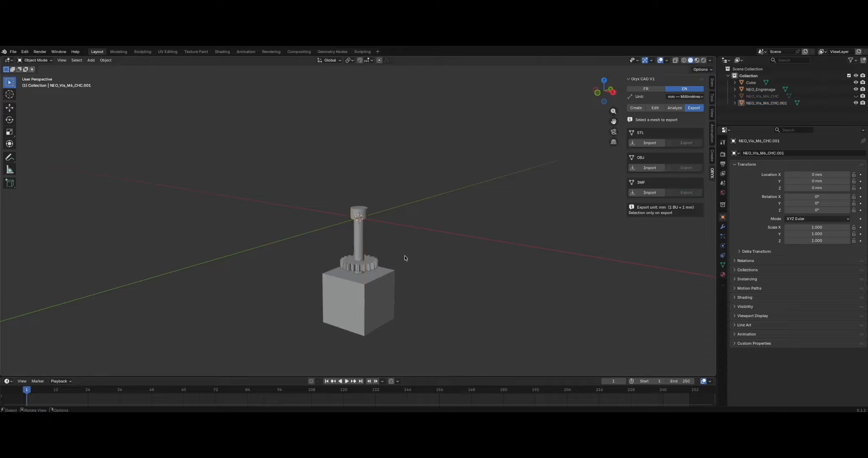
{"action": "left_click", "coordinate": [369, 263]}
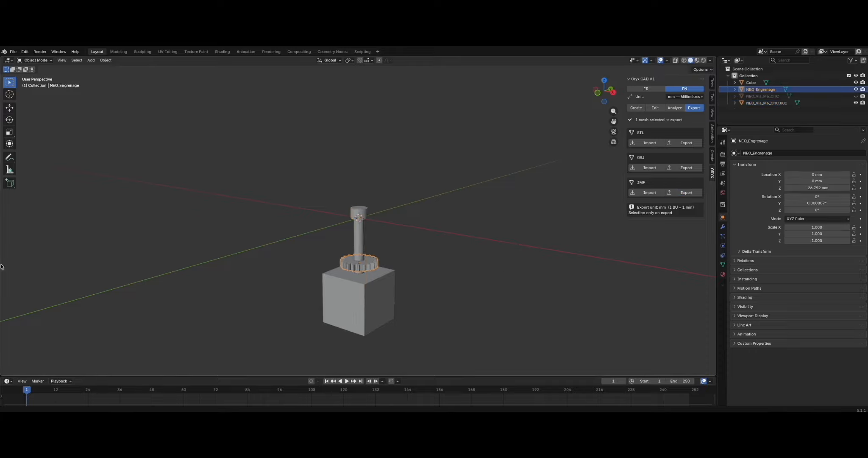
{"action": "key", "text": "ctrl+shift+s"}
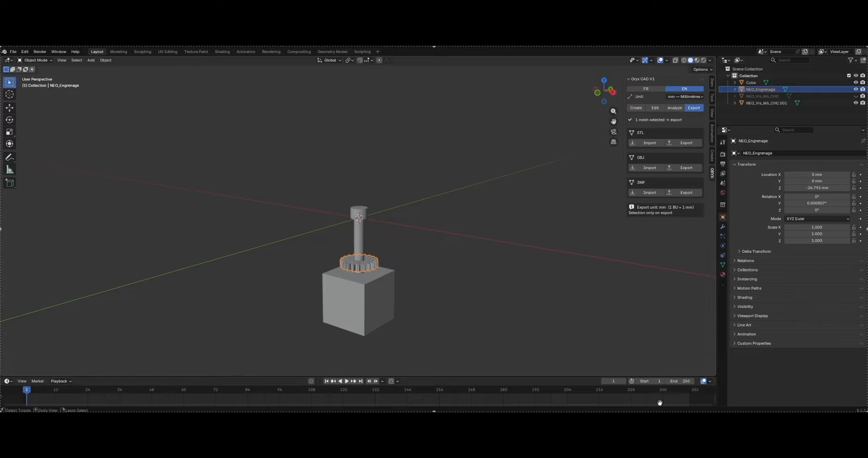
{"action": "key", "text": "ctrl+z"}
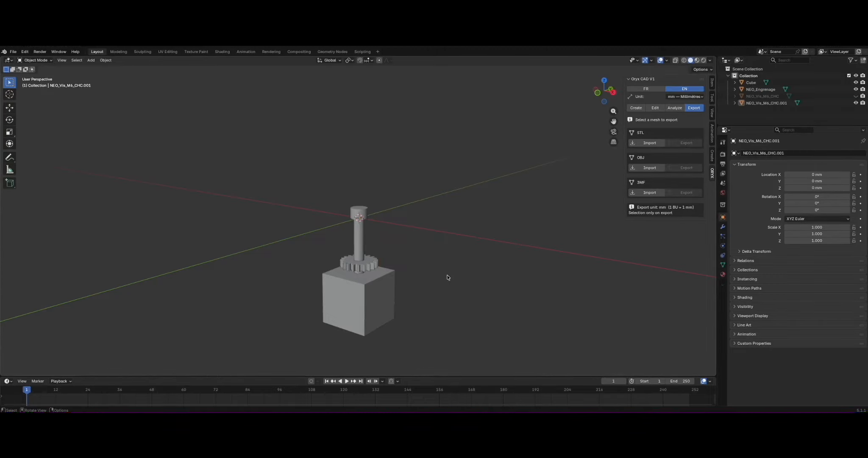
Select the cube, gear and screw together and start a 3MF export of all three
{"action": "key", "text": "a"}
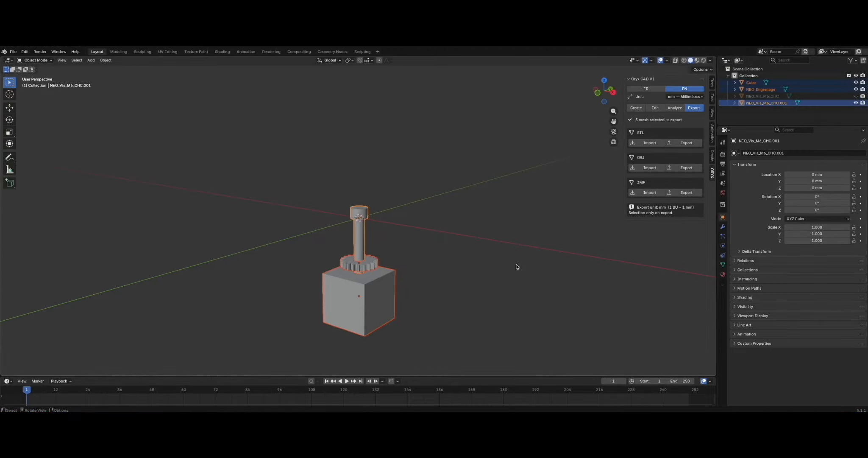
{"action": "left_click", "coordinate": [672, 193]}
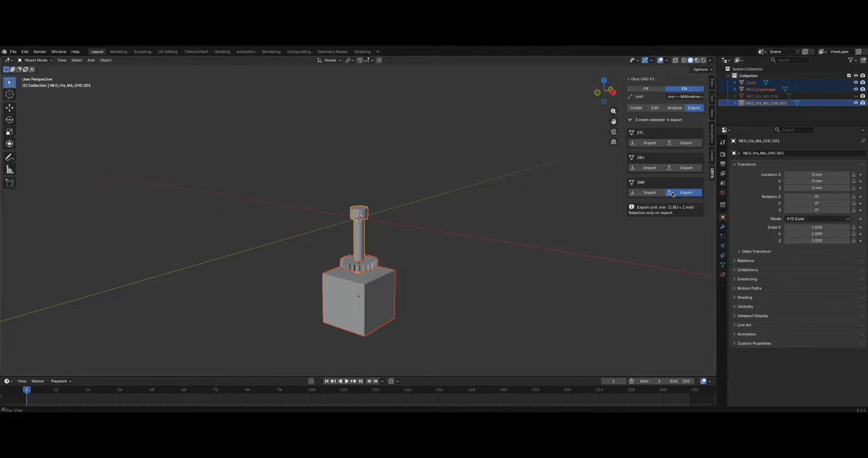